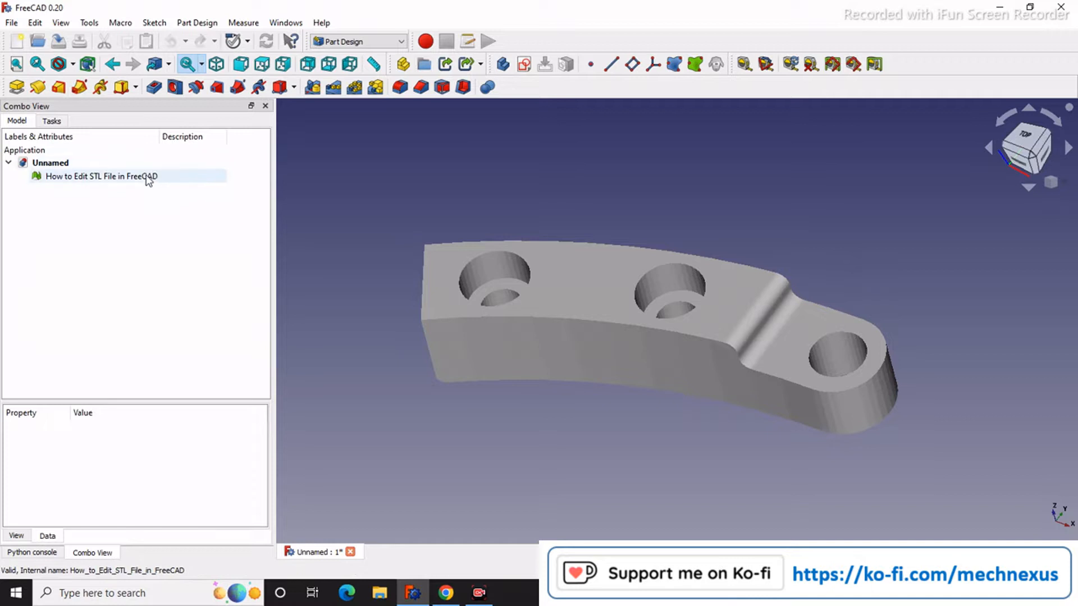
click(146, 176)
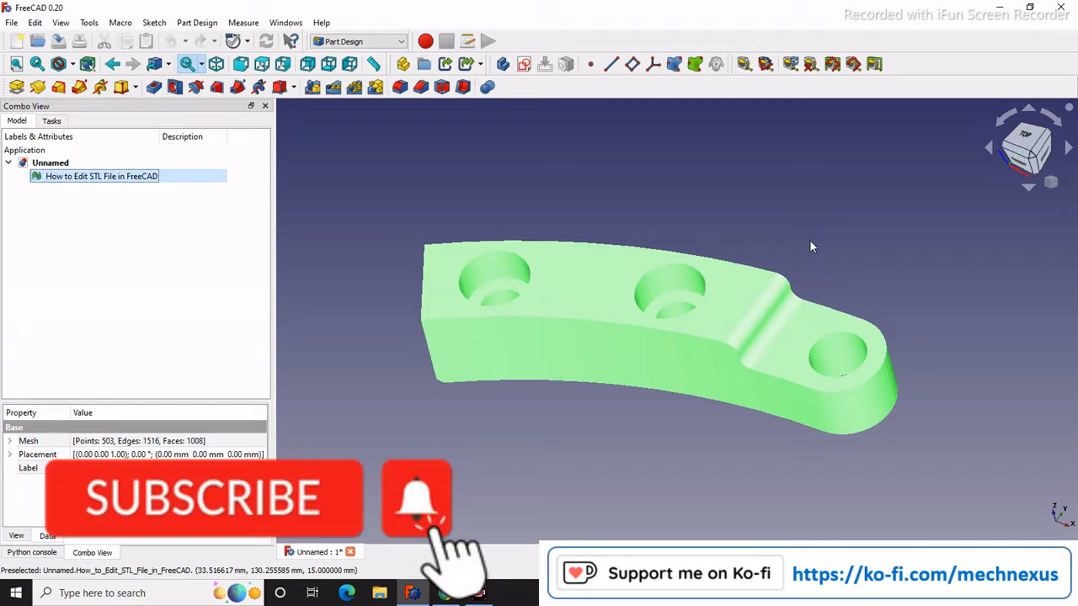
click(788, 179)
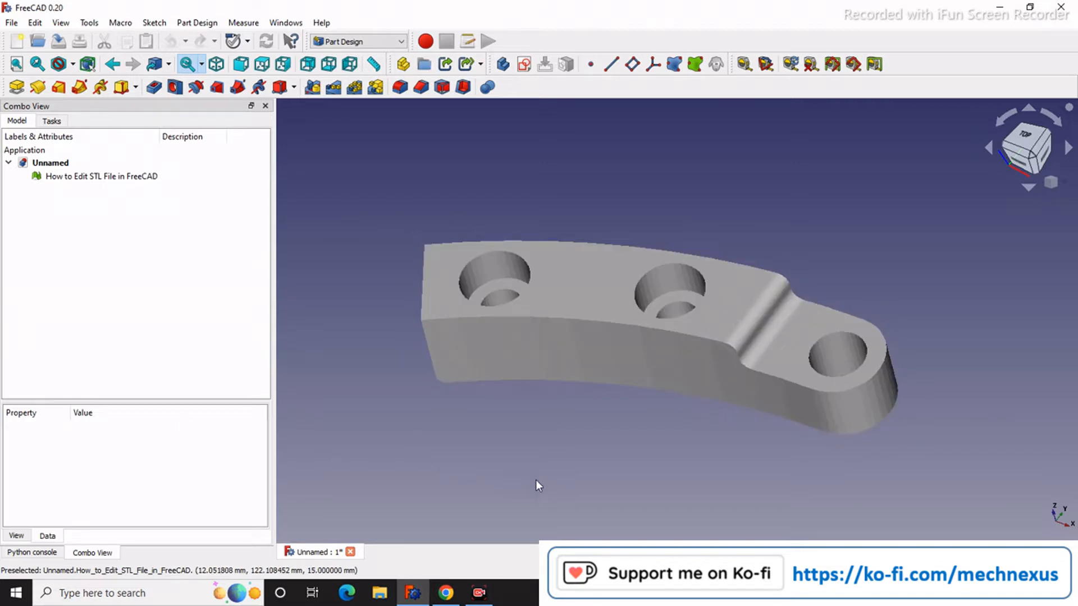
mouse_move(559, 463)
middle_down()
mouse_move(578, 460)
mouse_move(505, 474)
mouse_move(533, 450)
mouse_move(657, 426)
mouse_move(647, 462)
mouse_move(575, 491)
mouse_move(542, 486)
mouse_move(536, 455)
mouse_move(505, 464)
mouse_move(562, 447)
middle_up()
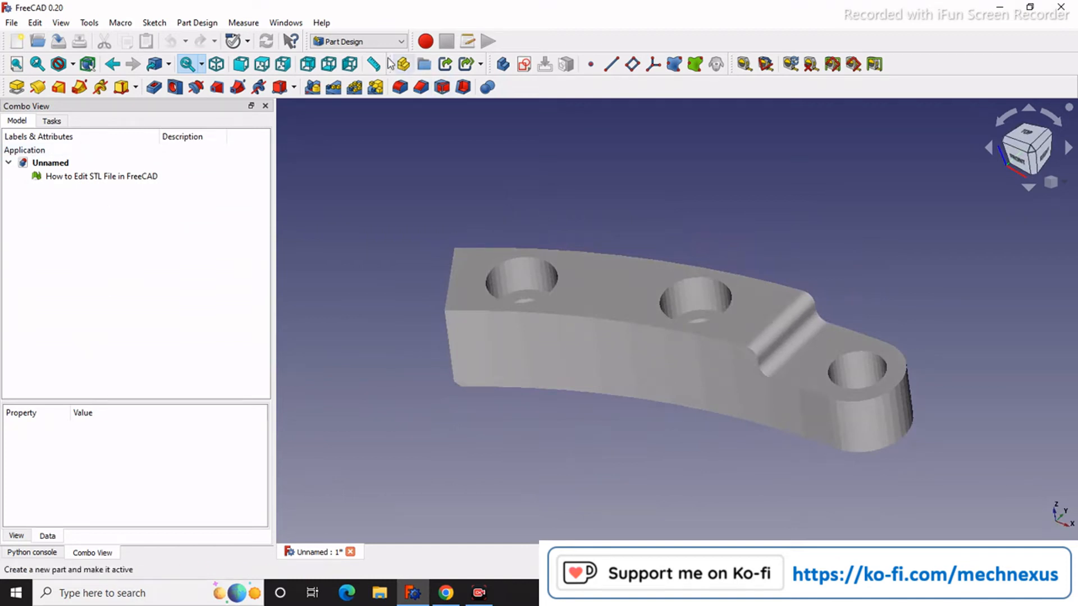
In the Part workbench, create a shape from the STL mesh, sewing it with a tolerance of 0.01
click(376, 42)
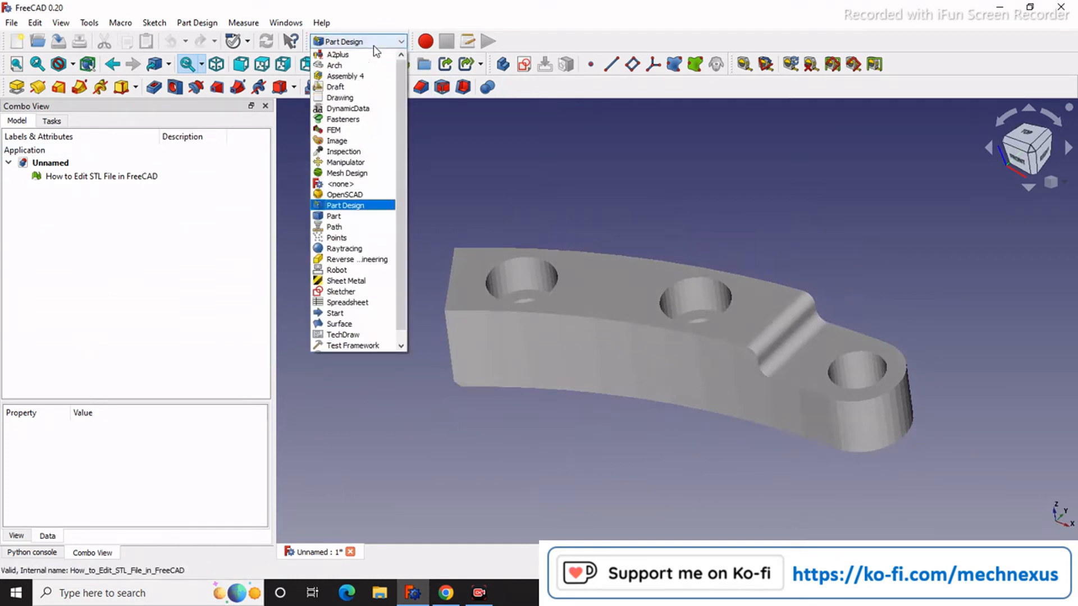
click(347, 217)
click(99, 177)
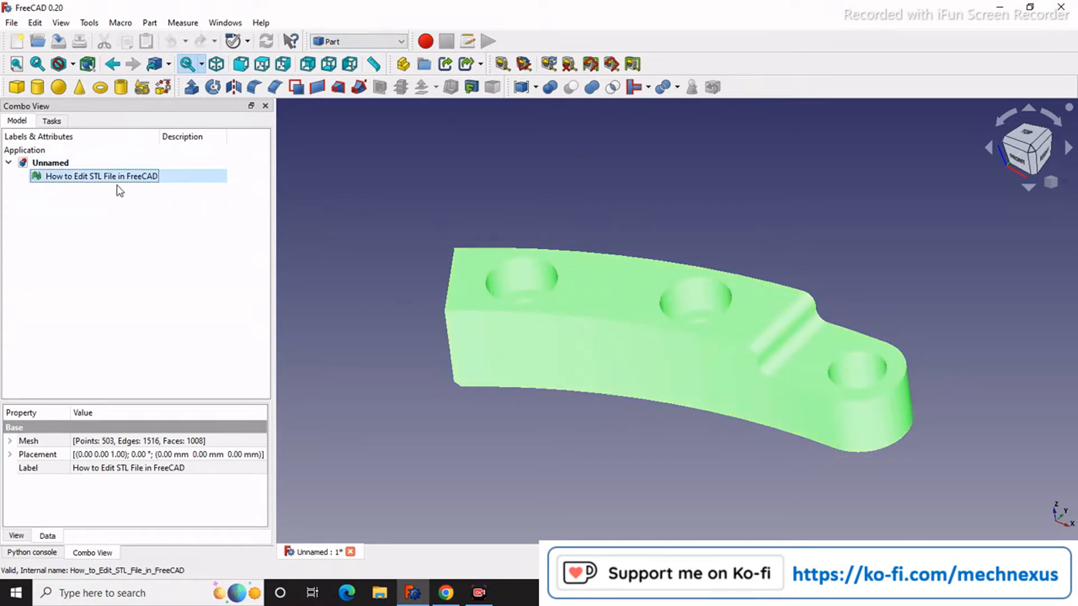
click(153, 25)
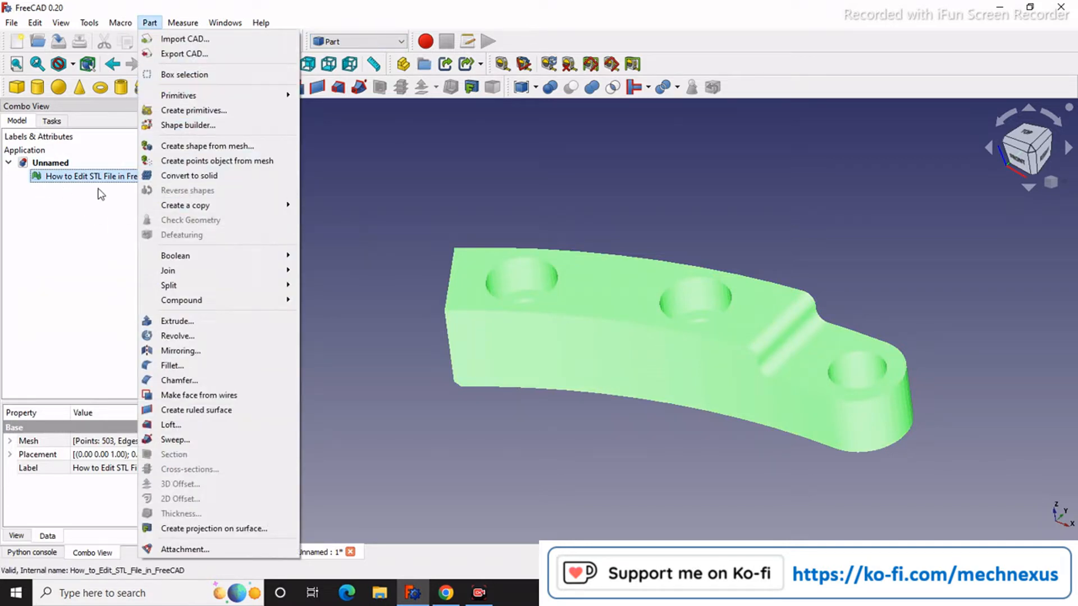
click(204, 147)
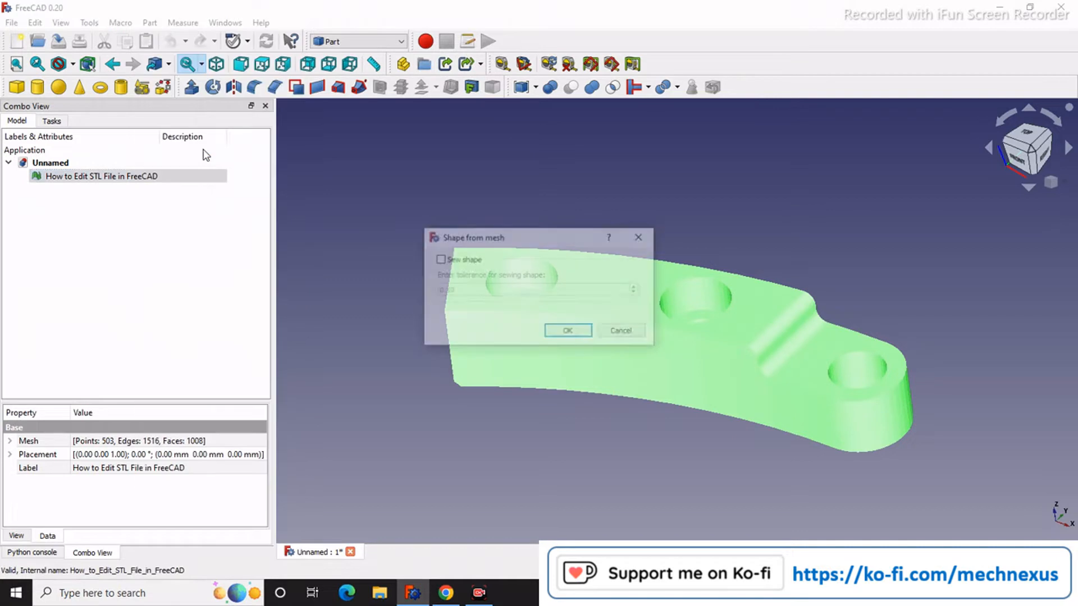
click(439, 260)
click(445, 291)
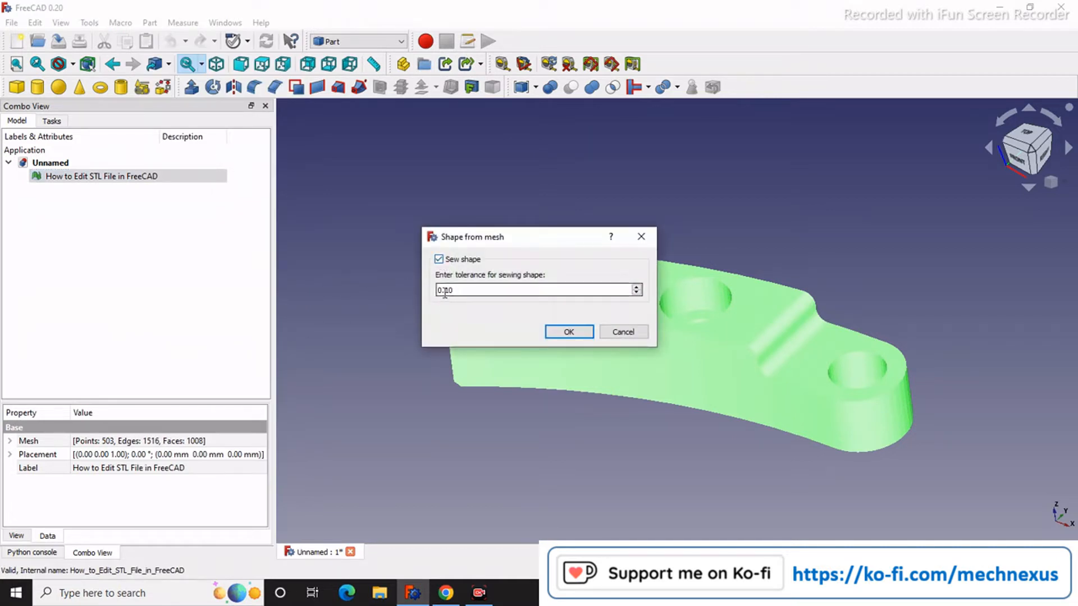
key(ctrl+a)
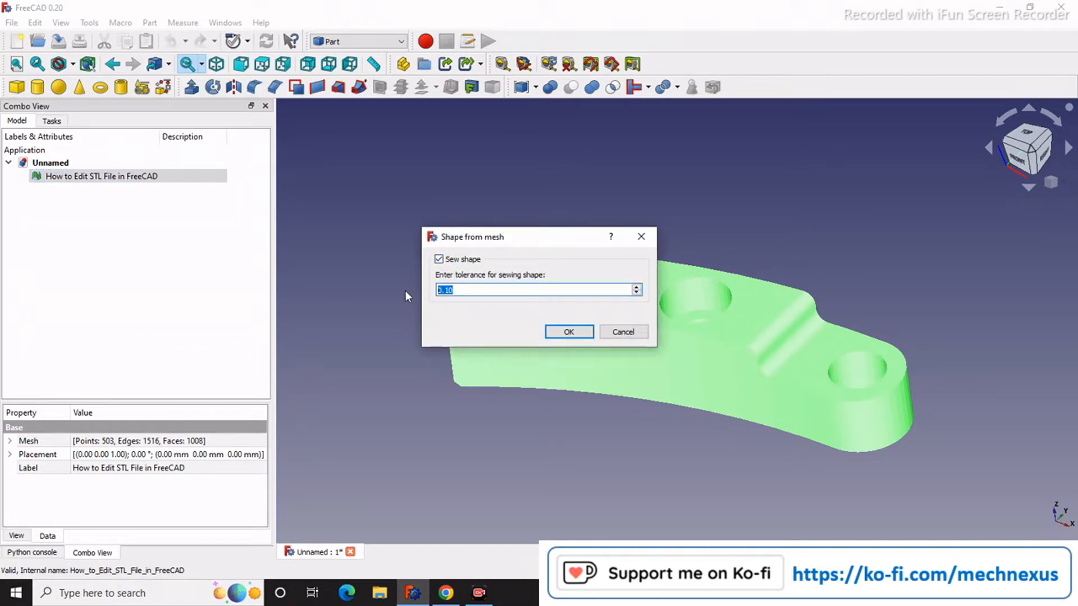
text(0.01)
click(569, 333)
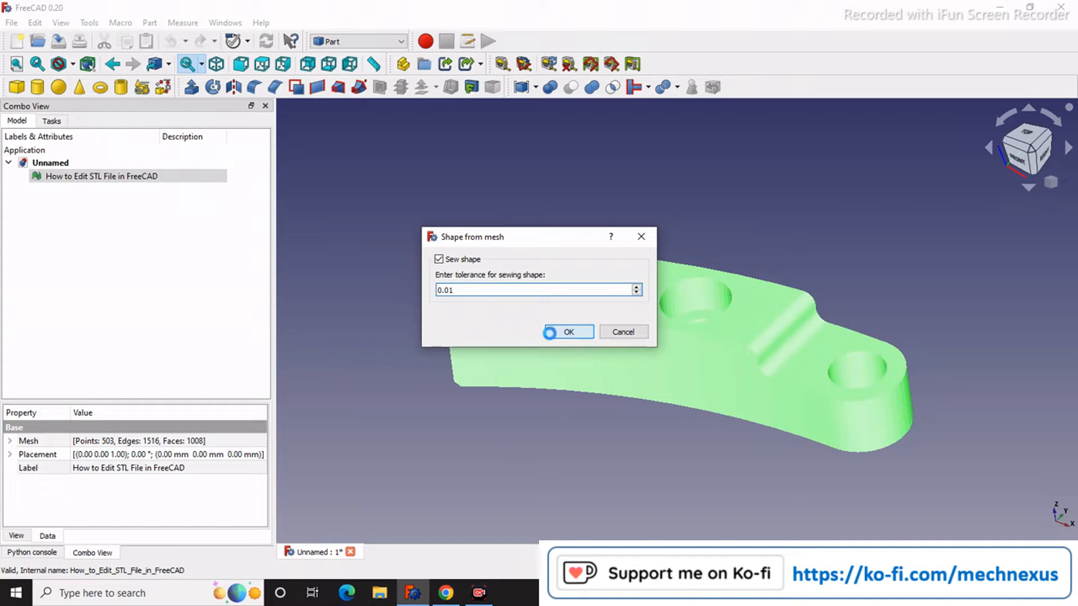
click(420, 339)
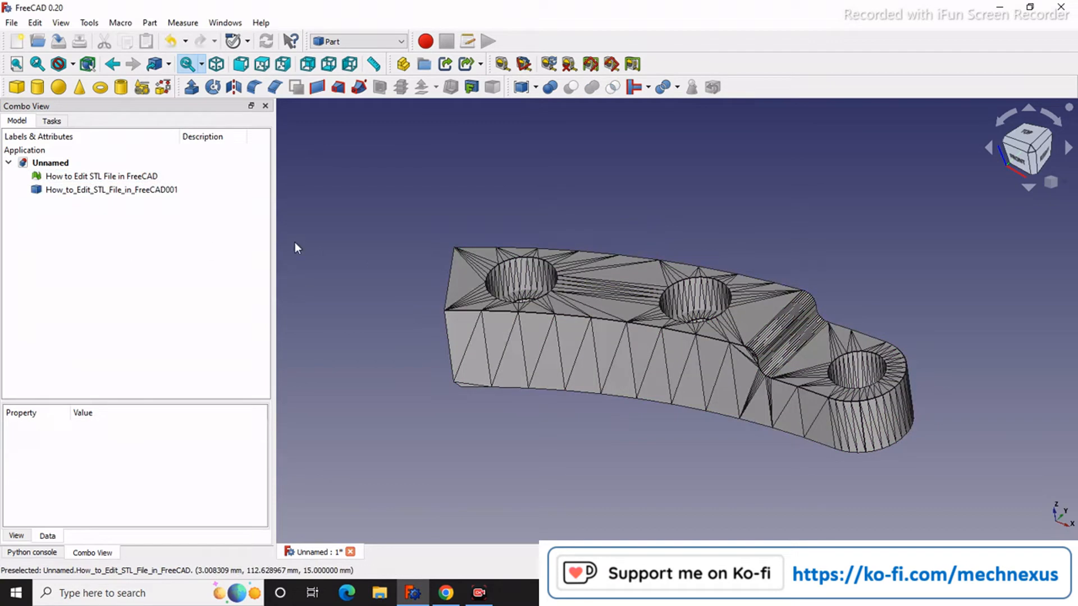
Examine the triangulated faces of the shape created from the mesh
middle_drag(390, 271, 349, 313)
scroll(382, 306, up, 3)
scroll(418, 296, down, 2)
scroll(561, 337, up, 3)
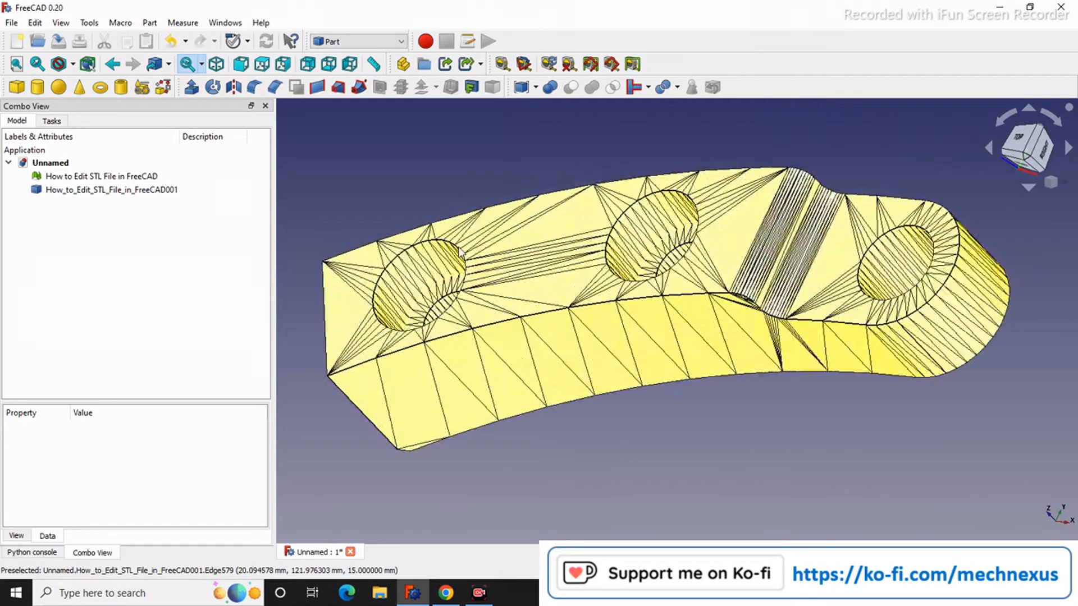
scroll(739, 435, down, 1)
scroll(675, 415, down, 1)
scroll(459, 349, up, 3)
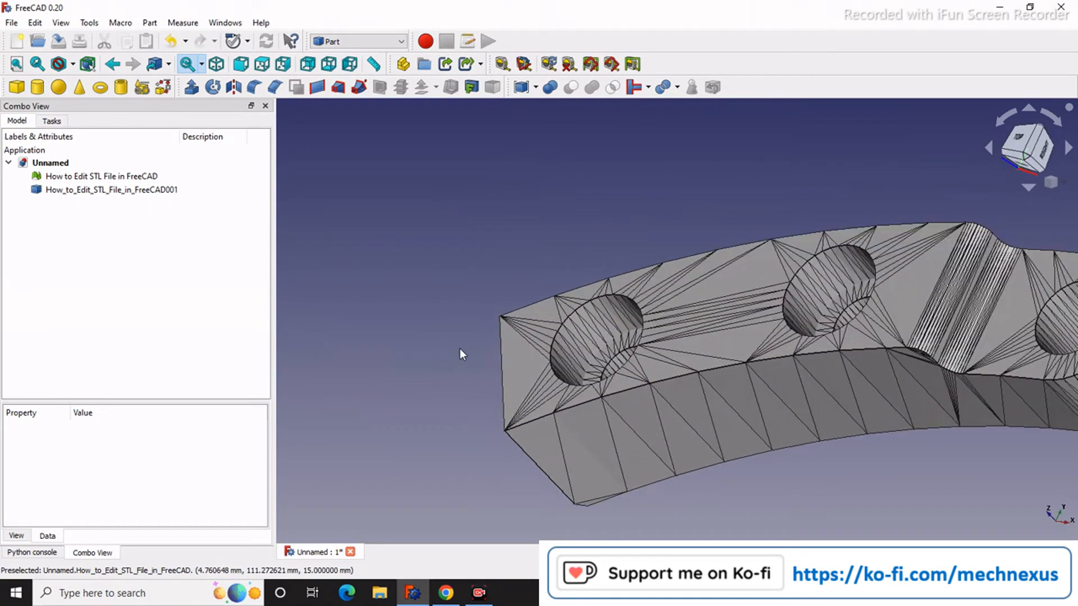
click(140, 191)
scroll(356, 272, down, 3)
scroll(414, 264, up, 2)
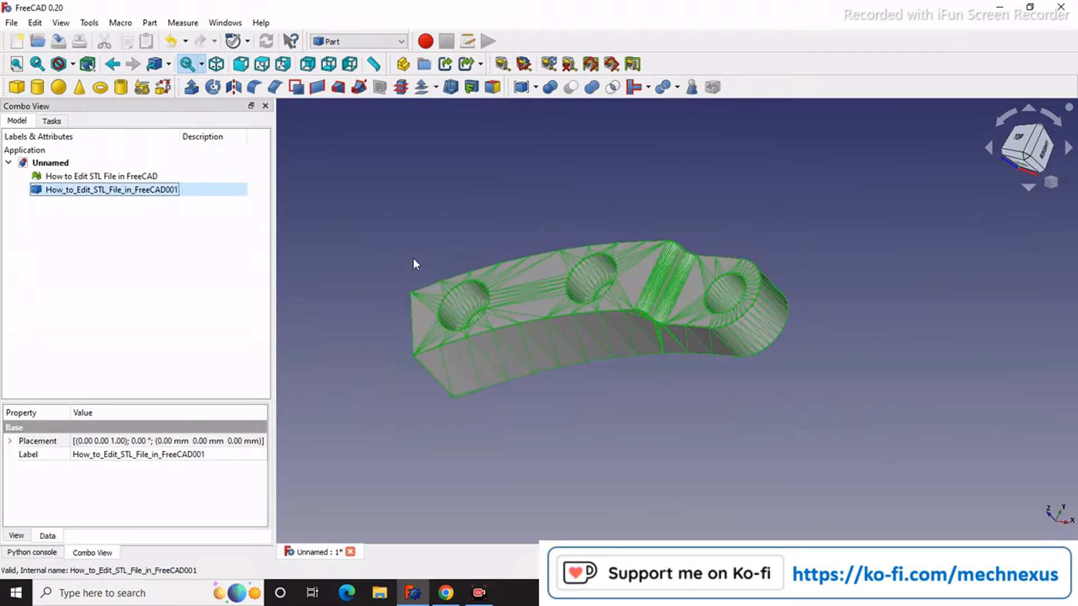
Delete the original STL mesh, keeping the shape created from it
click(138, 177)
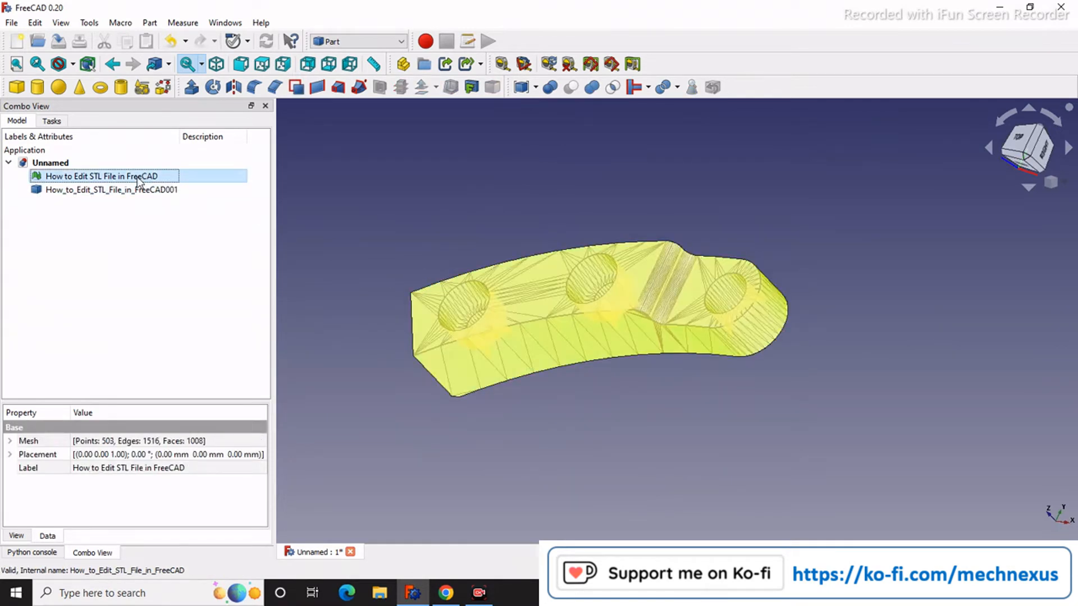
right_click(139, 180)
click(181, 398)
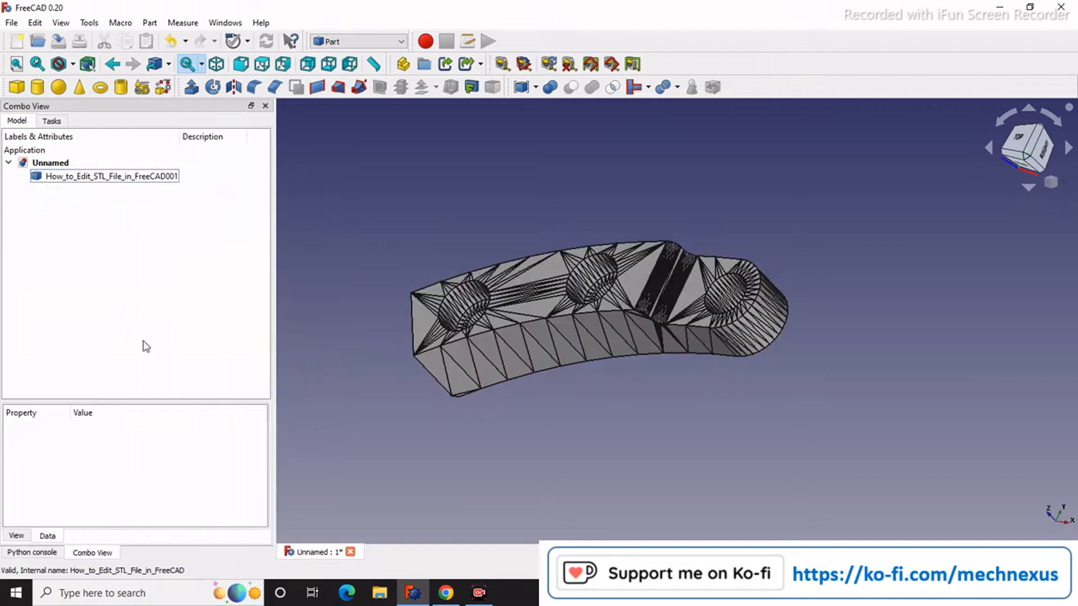
Convert the How_to_Edit_STL_File_in_FreeCAD001 shape to a solid
click(150, 177)
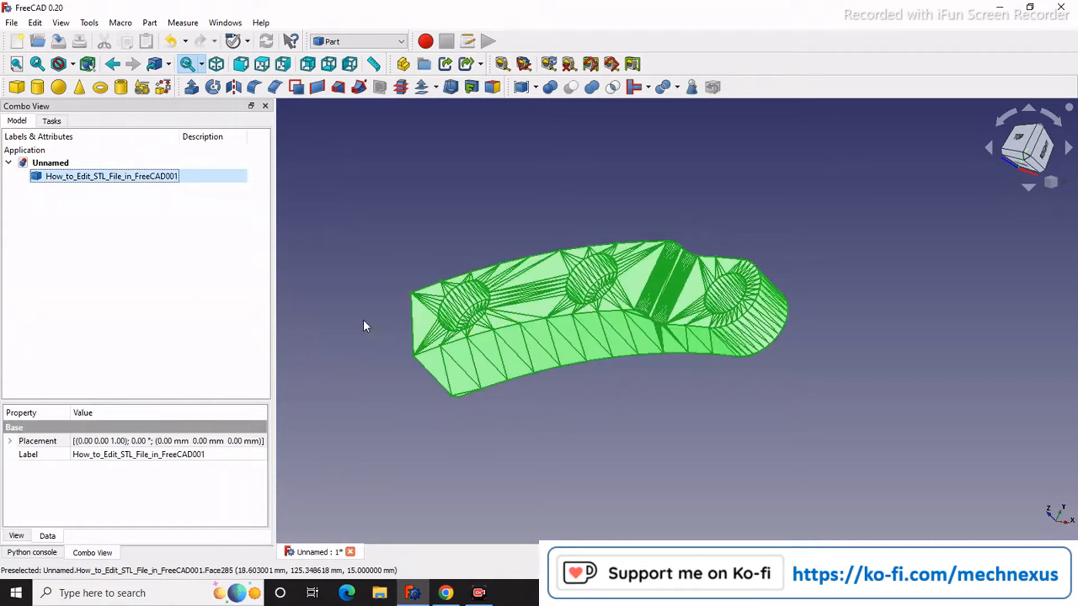
click(150, 23)
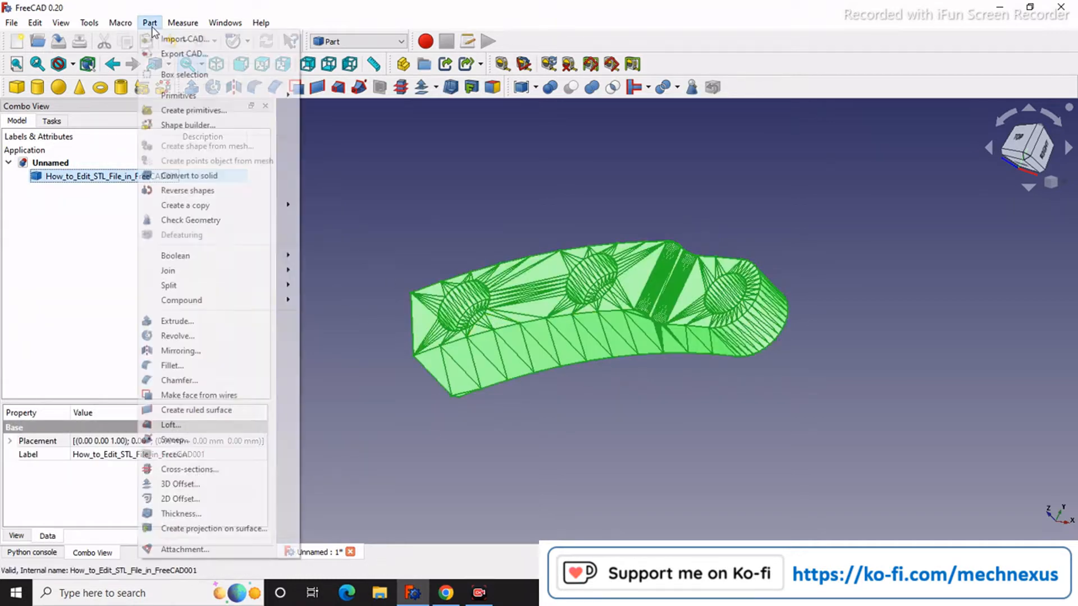
click(167, 176)
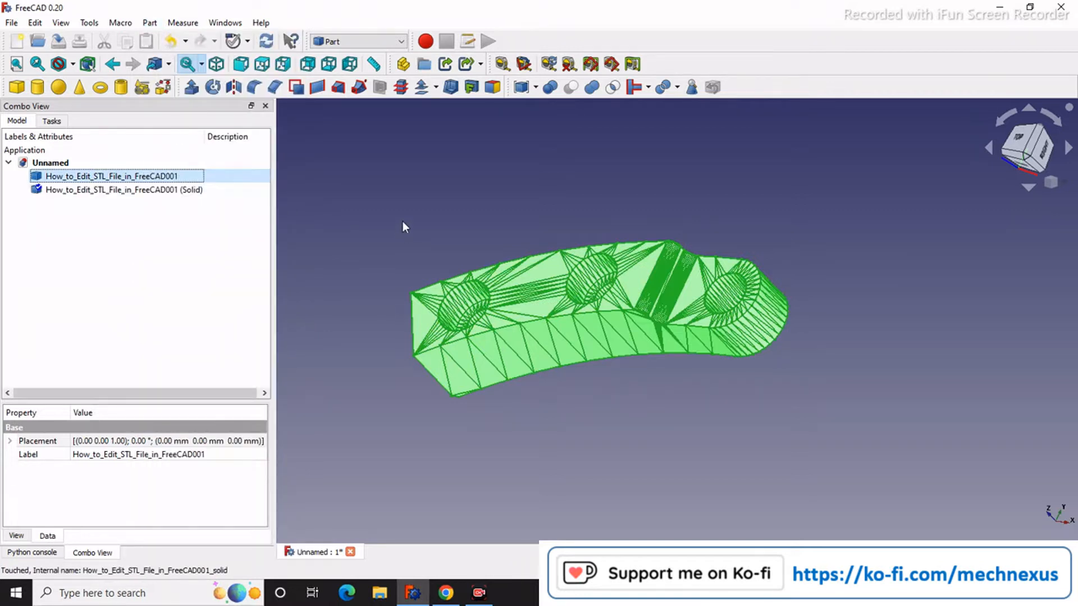
click(514, 221)
scroll(468, 220, up, 2)
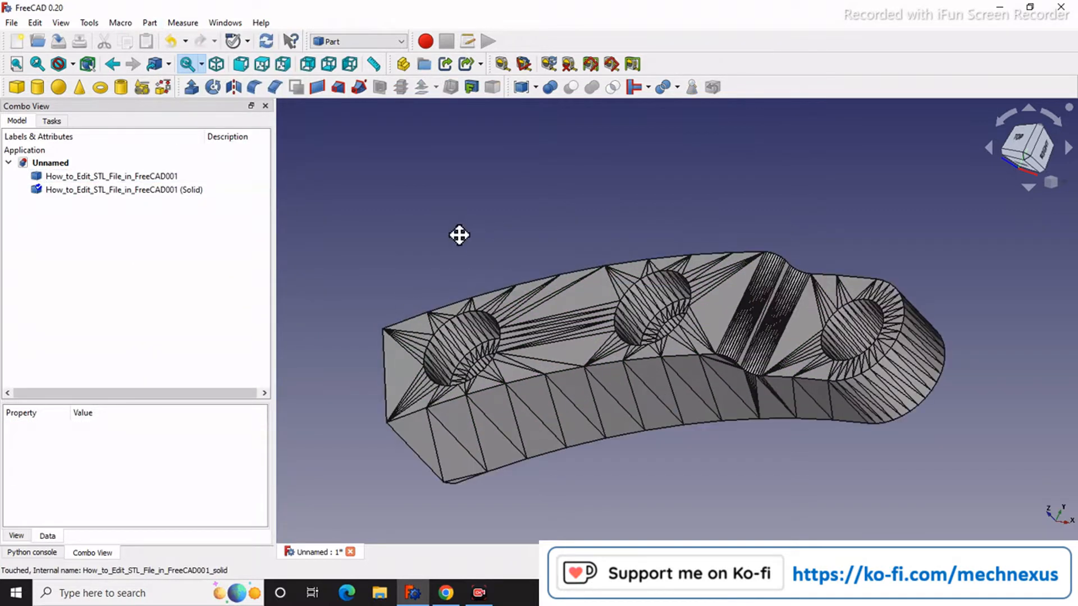
mouse_move(459, 235)
middle_down()
mouse_move(613, 231)
mouse_move(580, 257)
mouse_move(477, 241)
middle_up()
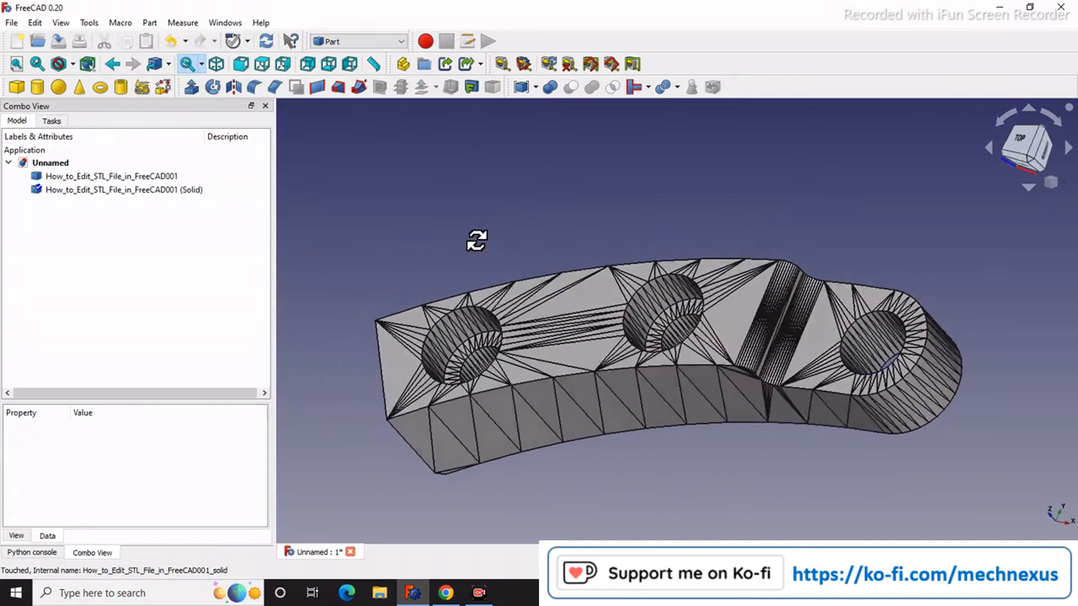
Recompute the document and delete the How_to_Edit_STL_File_in_FreeCAD001 shape, keeping its solid version
click(151, 178)
right_click(151, 179)
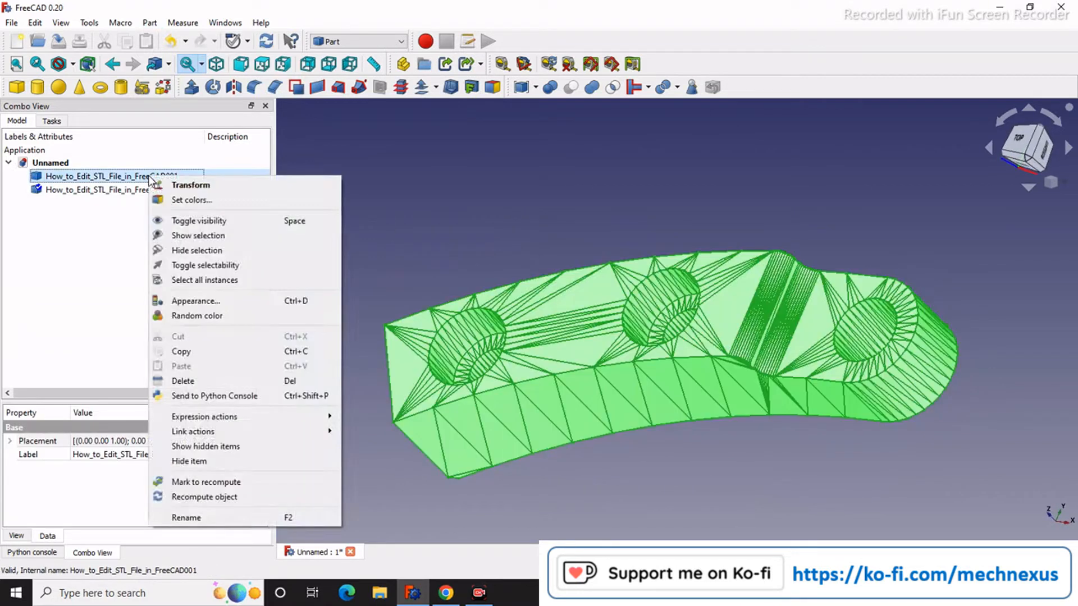
click(97, 238)
click(35, 22)
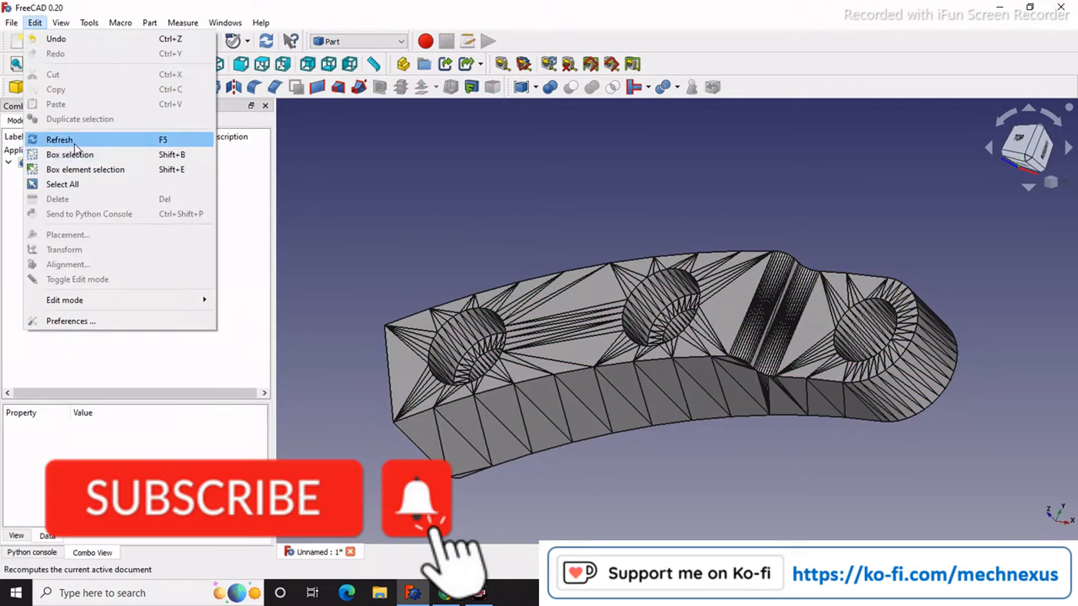
click(76, 147)
click(93, 177)
right_click(92, 176)
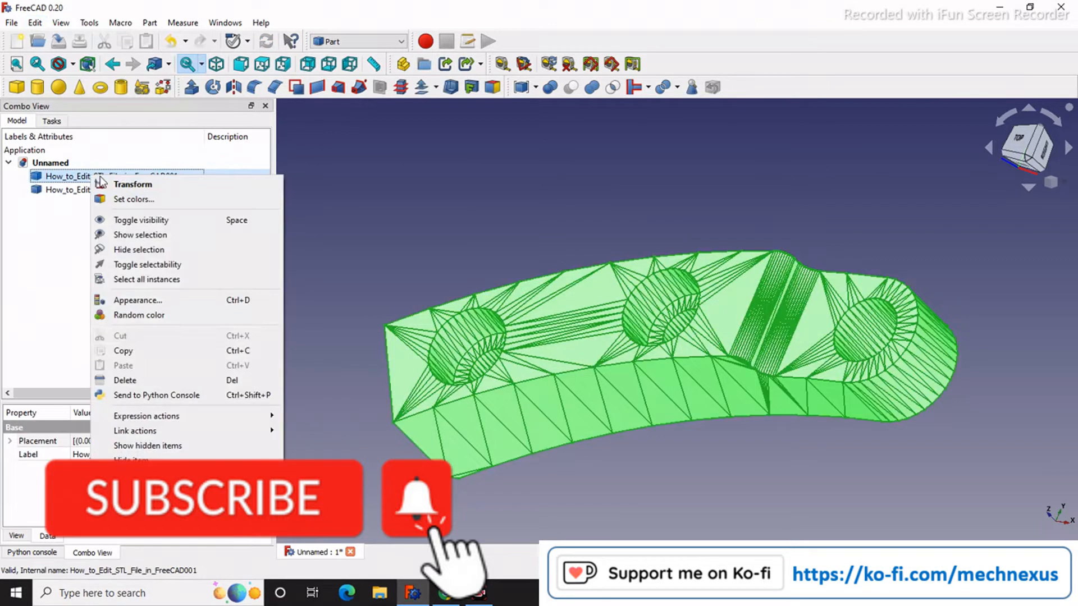
click(125, 380)
Examine the solid's triangulated faces up close around the holes, curved step and side wall, ending in an isometric view
click(188, 177)
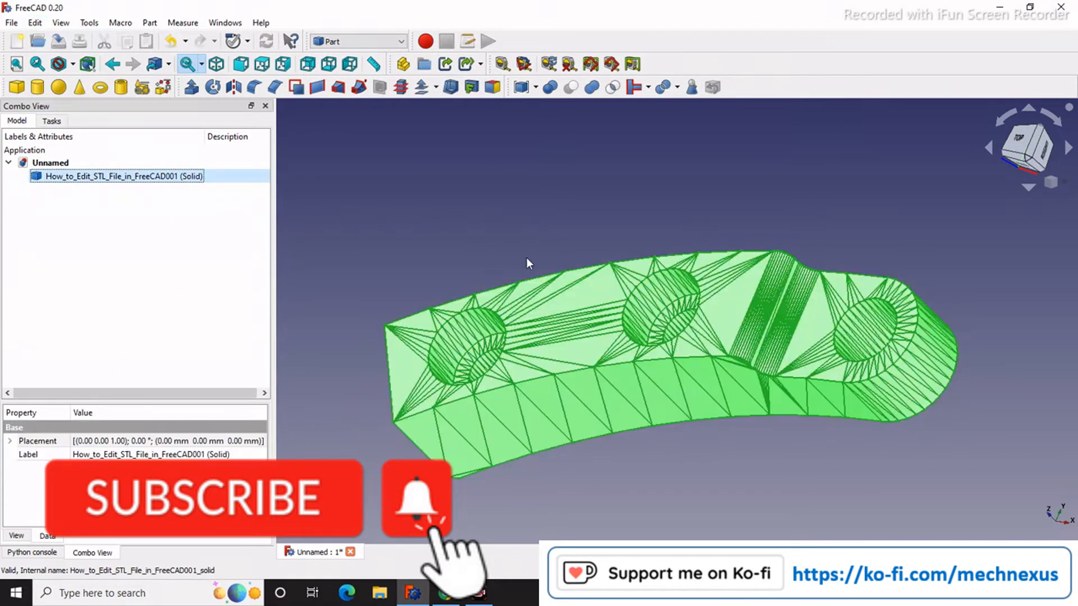
middle_drag(511, 263, 553, 301)
click(887, 440)
scroll(828, 385, up, 5)
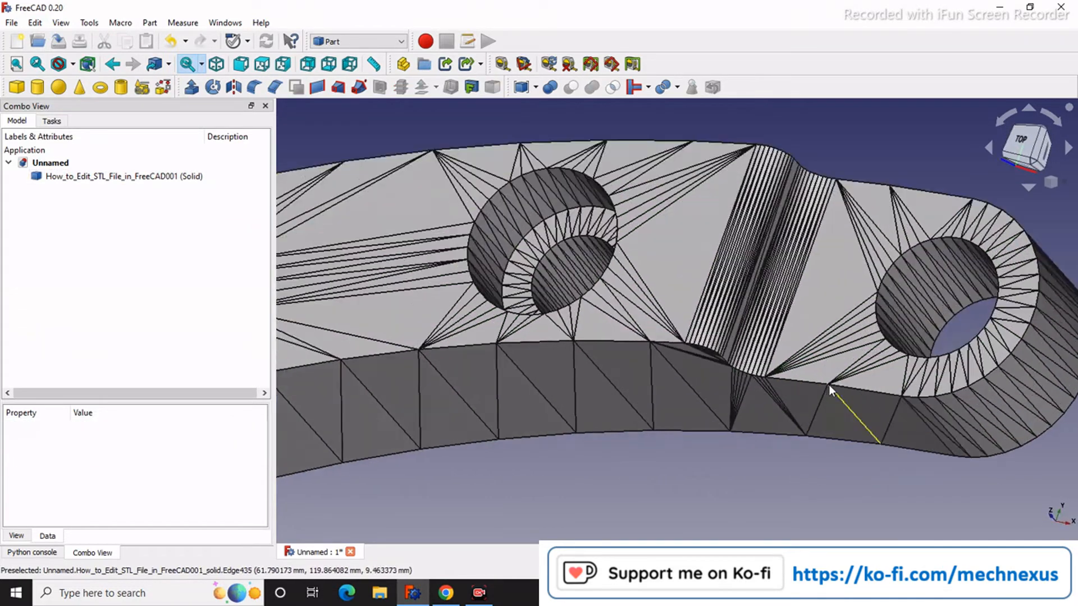
scroll(752, 238, up, 5)
scroll(703, 223, down, 5)
scroll(704, 356, up, 4)
middle_drag(729, 388, 743, 341)
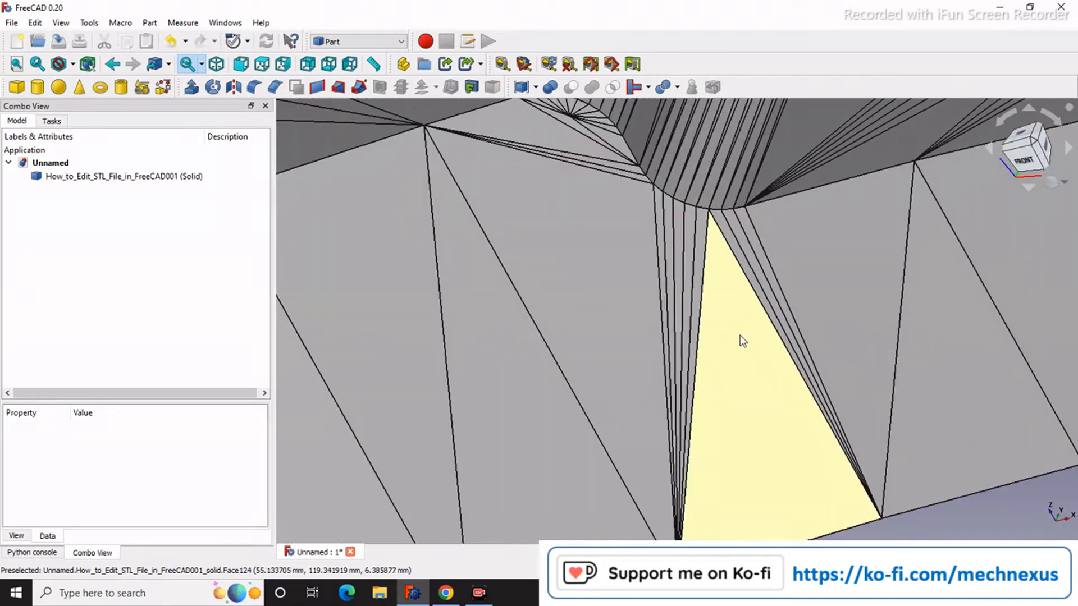
scroll(743, 341, down, 6)
scroll(718, 343, up, 3)
scroll(722, 349, down, 3)
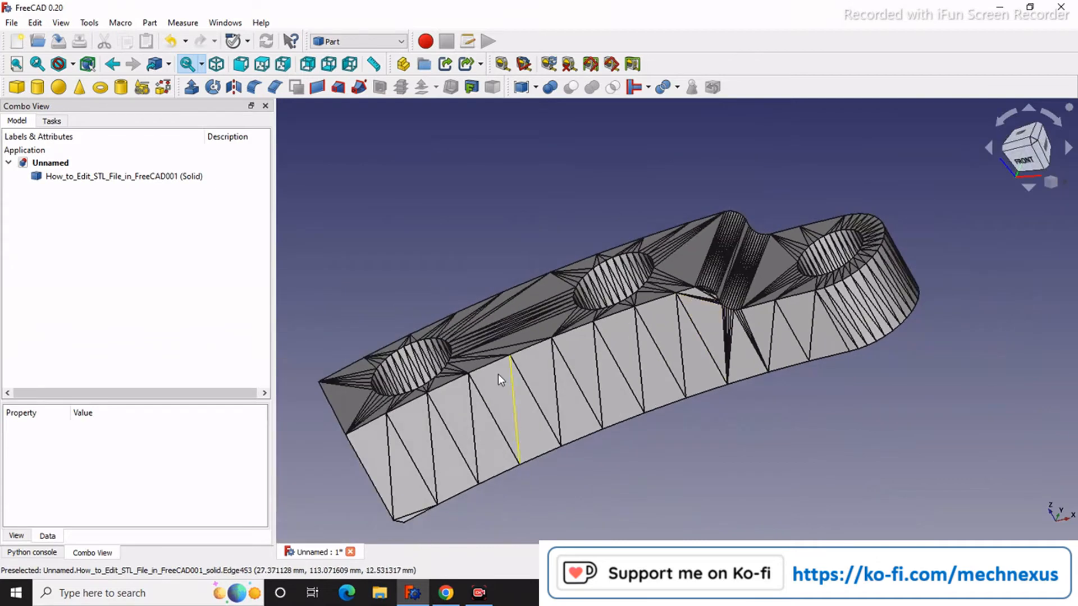
middle_drag(498, 375, 460, 226)
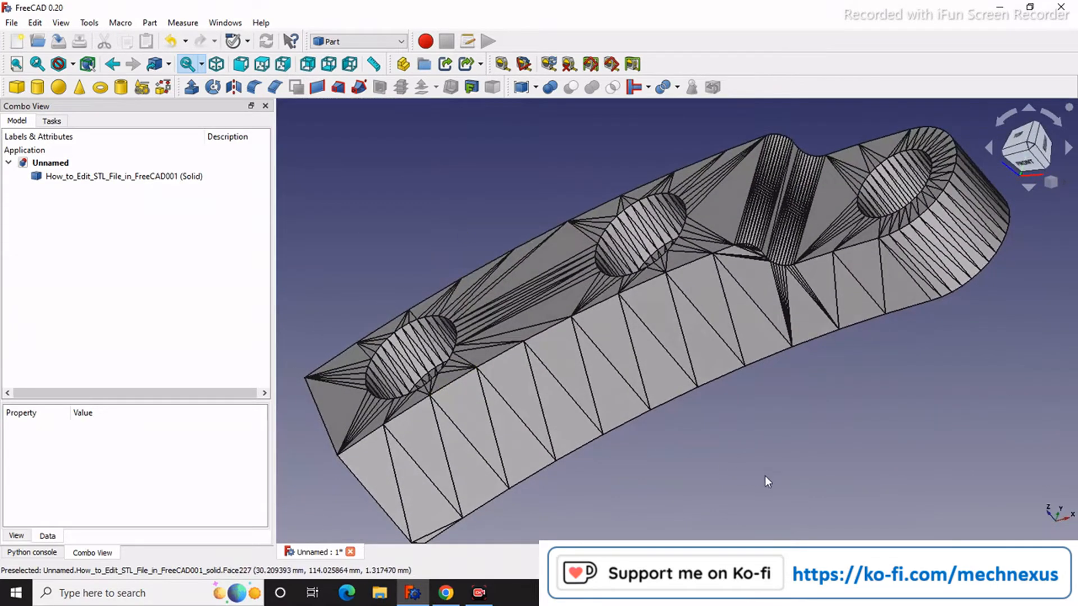
scroll(494, 269, down, 5)
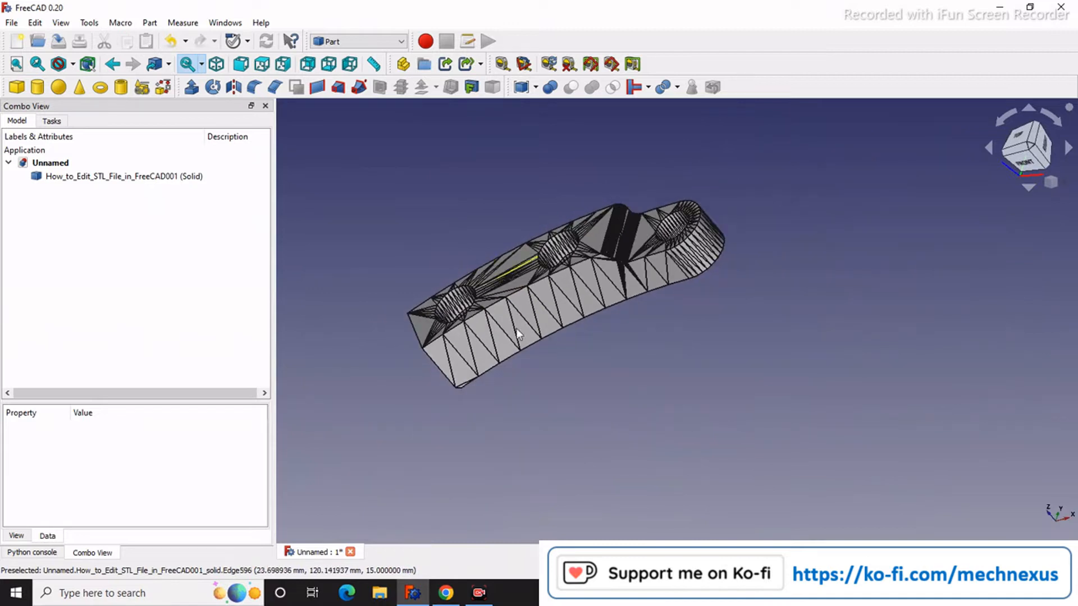
click(1058, 186)
click(1030, 216)
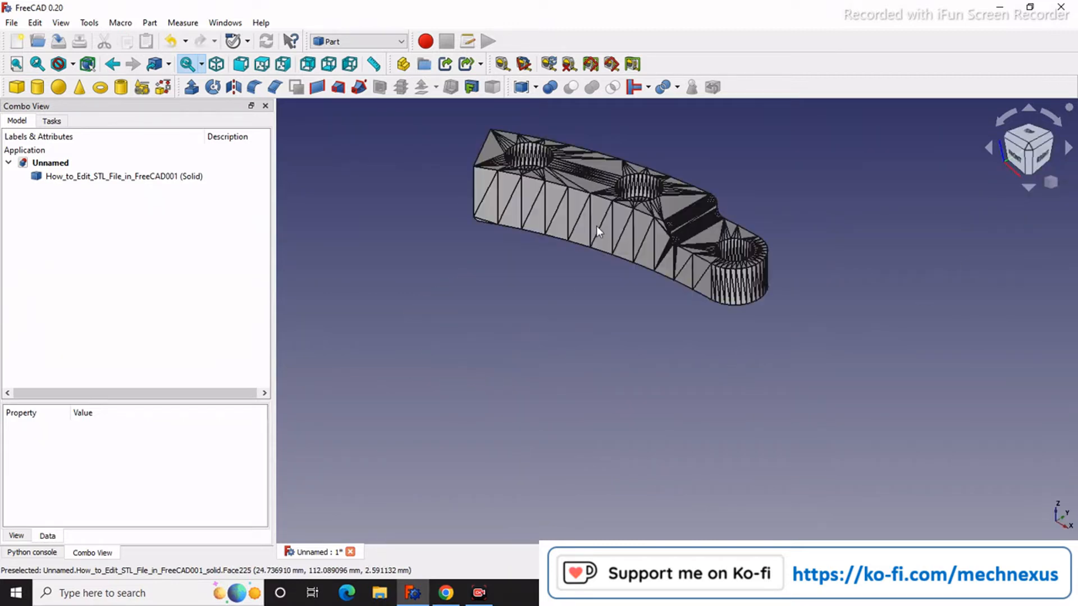
scroll(626, 170, up, 5)
scroll(551, 366, down, 2)
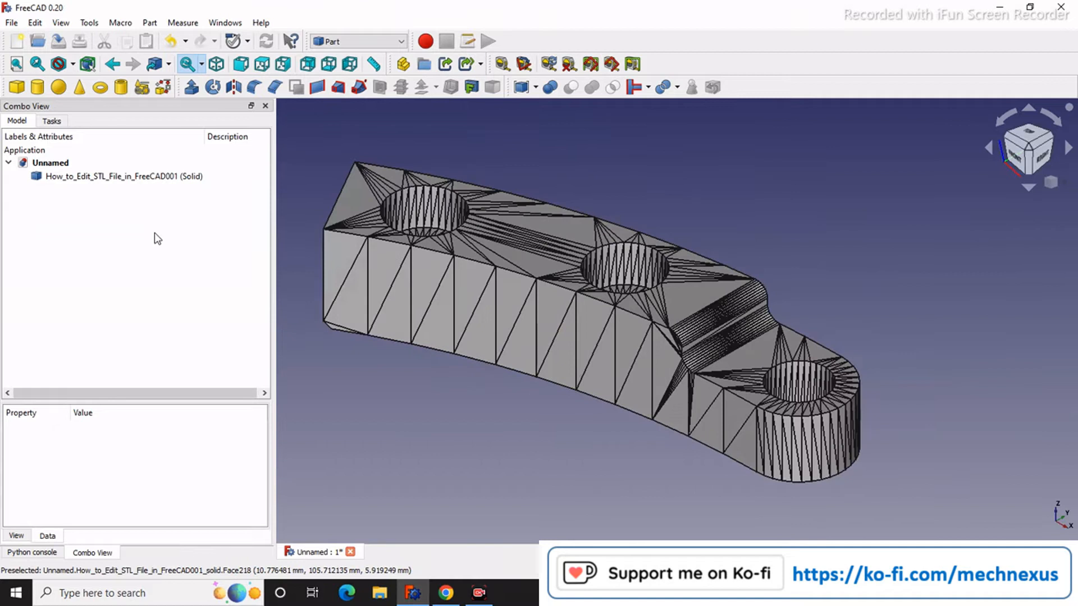
Create a refined copy of the solid with Refine shape to merge its triangulated faces
click(167, 177)
click(150, 22)
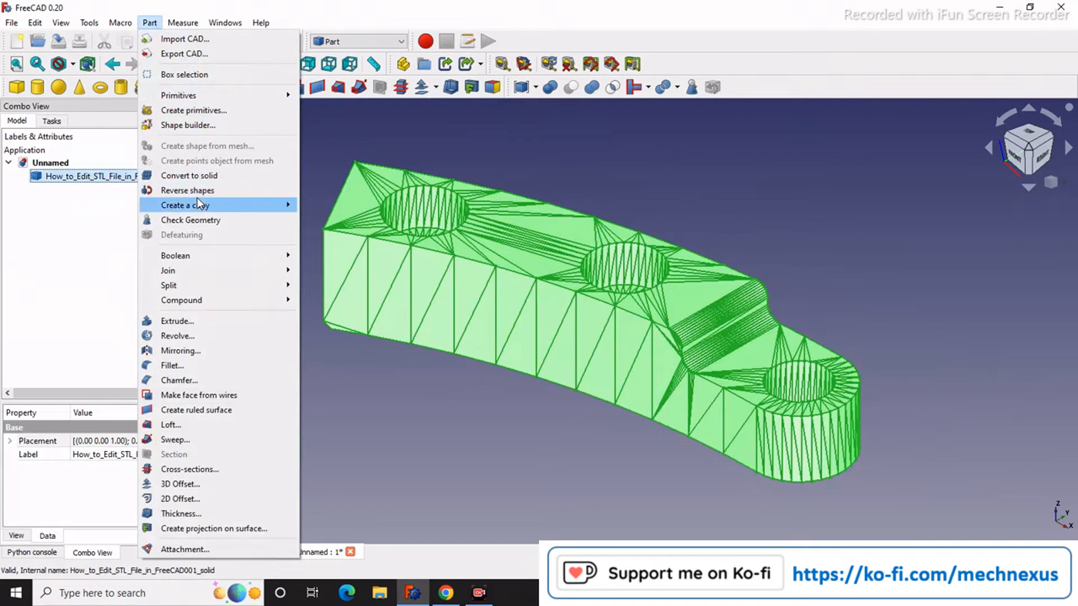
mouse_move(179, 211)
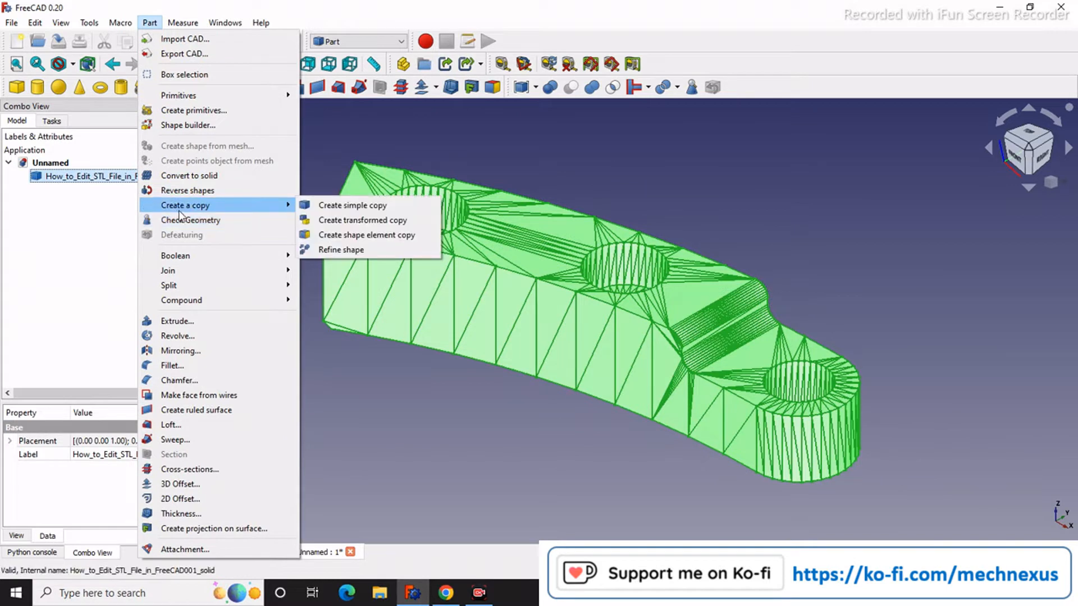
click(341, 250)
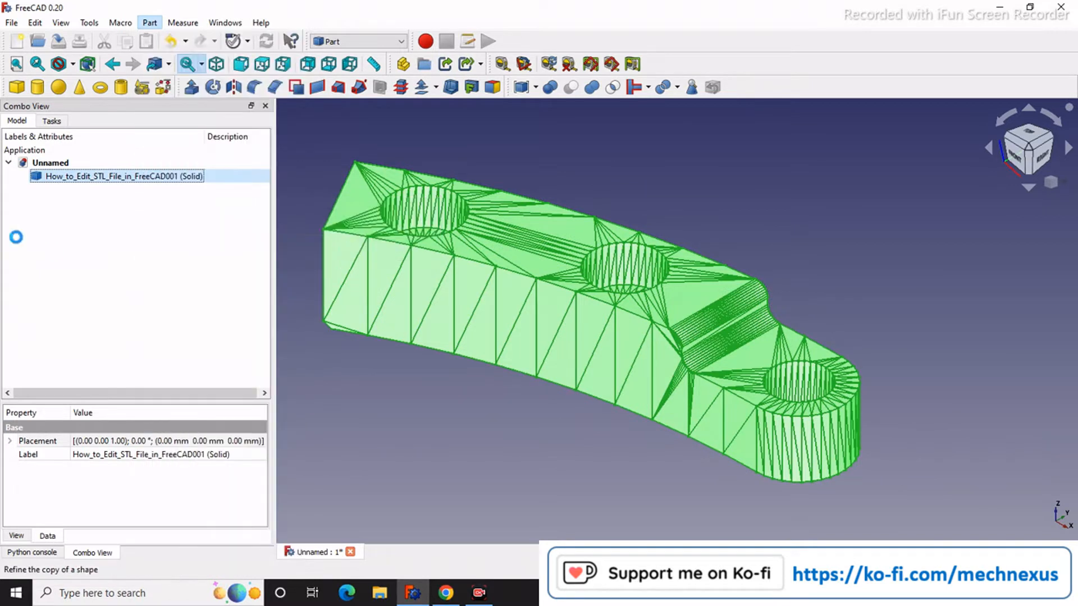
Examine the refined solid's holes, curved step and side wall from a tilted view from above
scroll(438, 402, down, 2)
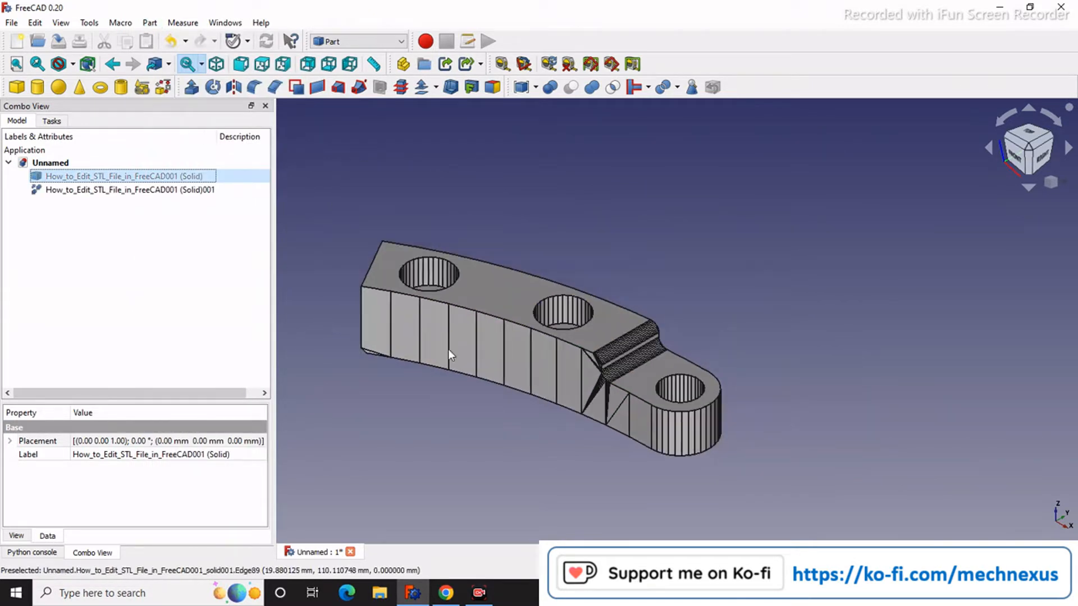
scroll(418, 240, up, 5)
scroll(574, 281, down, 2)
middle_drag(576, 418, 674, 359)
click(258, 236)
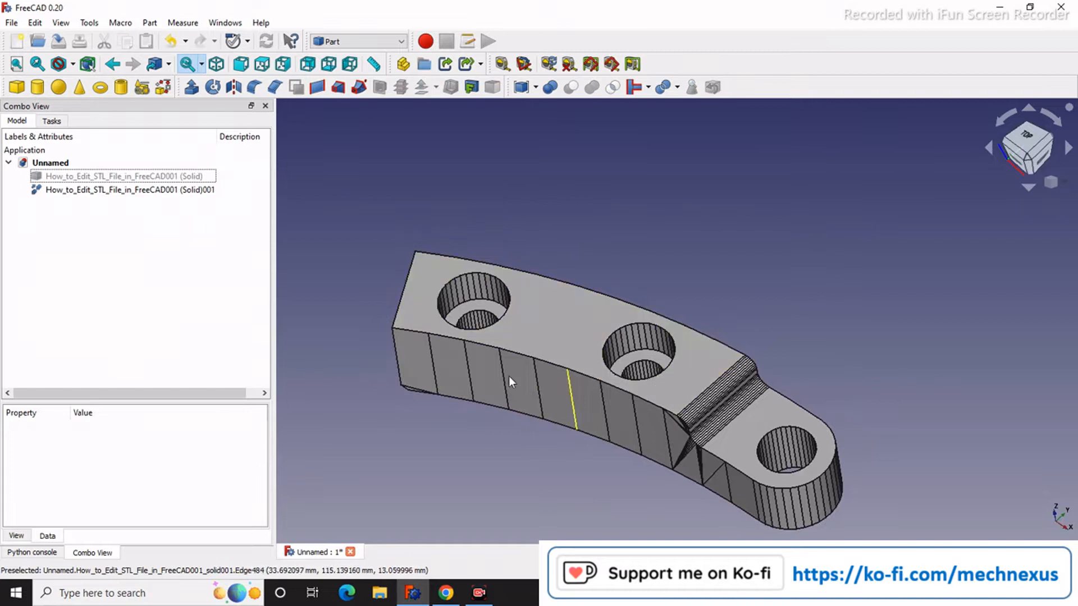
scroll(606, 306, down, 1)
scroll(595, 382, down, 1)
scroll(595, 382, up, 3)
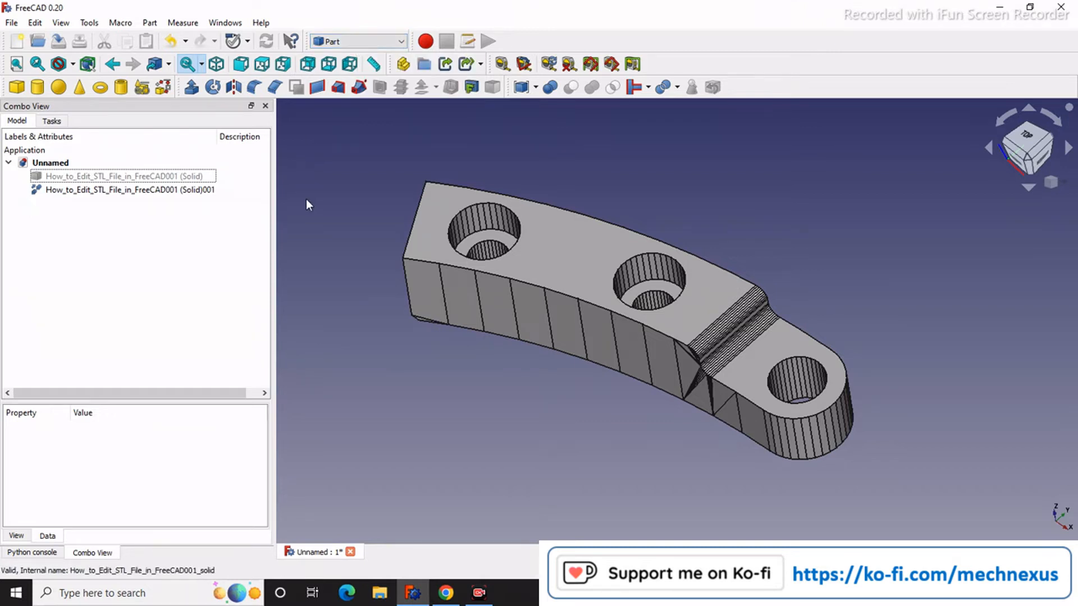
Switch to the Part Design workbench and create a body that uses the refined solid as its base feature
click(388, 41)
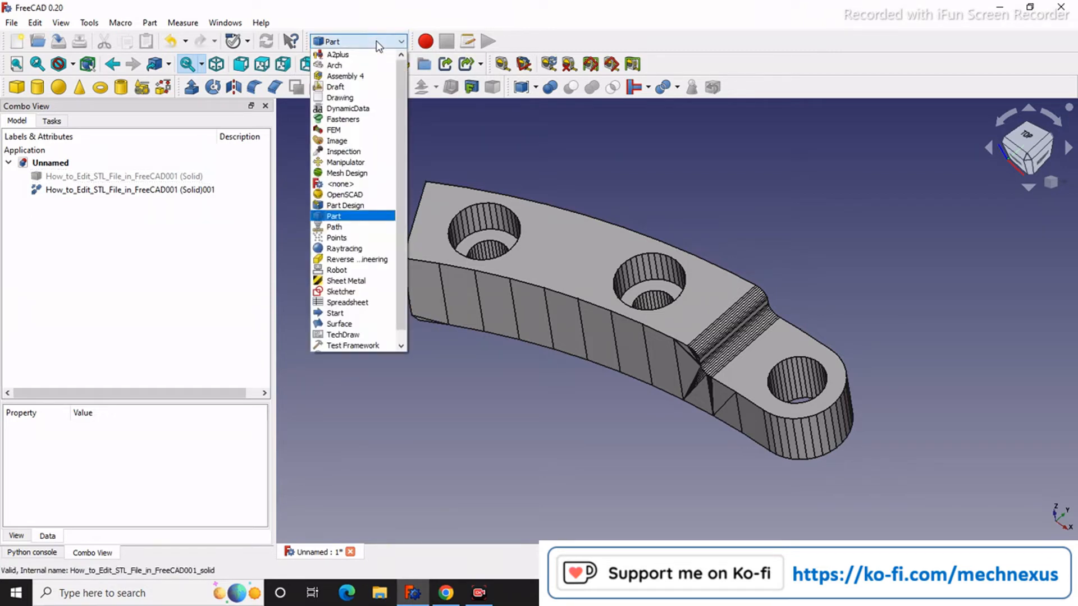
click(353, 205)
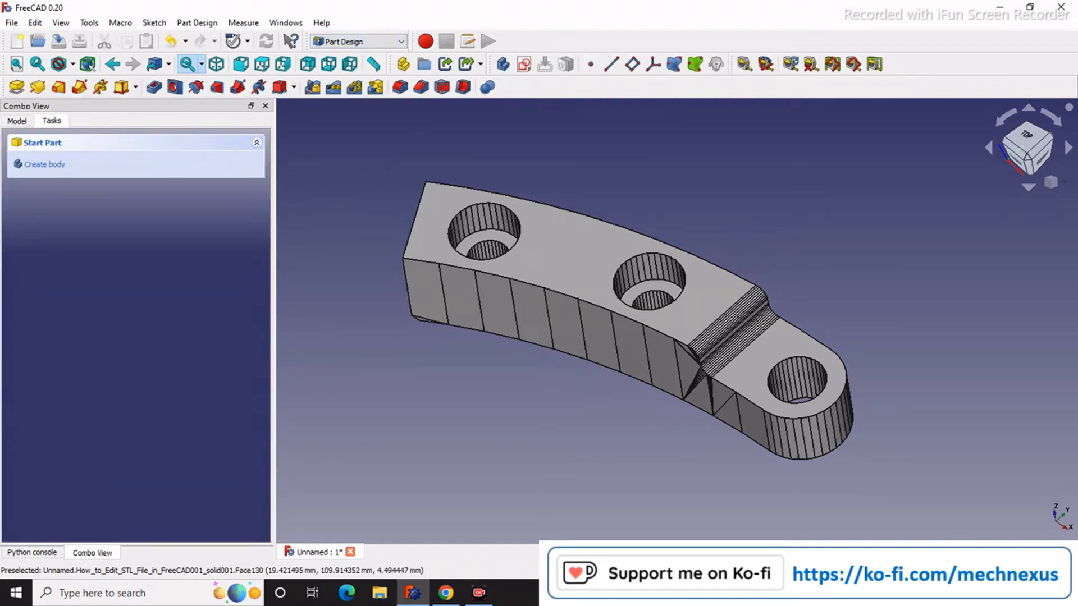
click(197, 191)
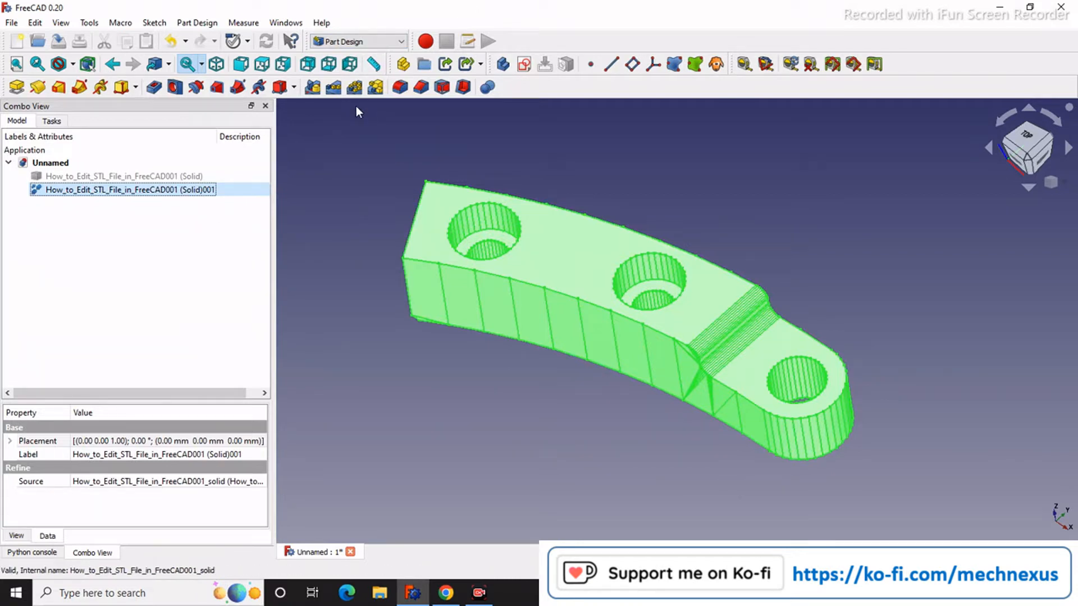
click(227, 239)
click(211, 191)
click(501, 66)
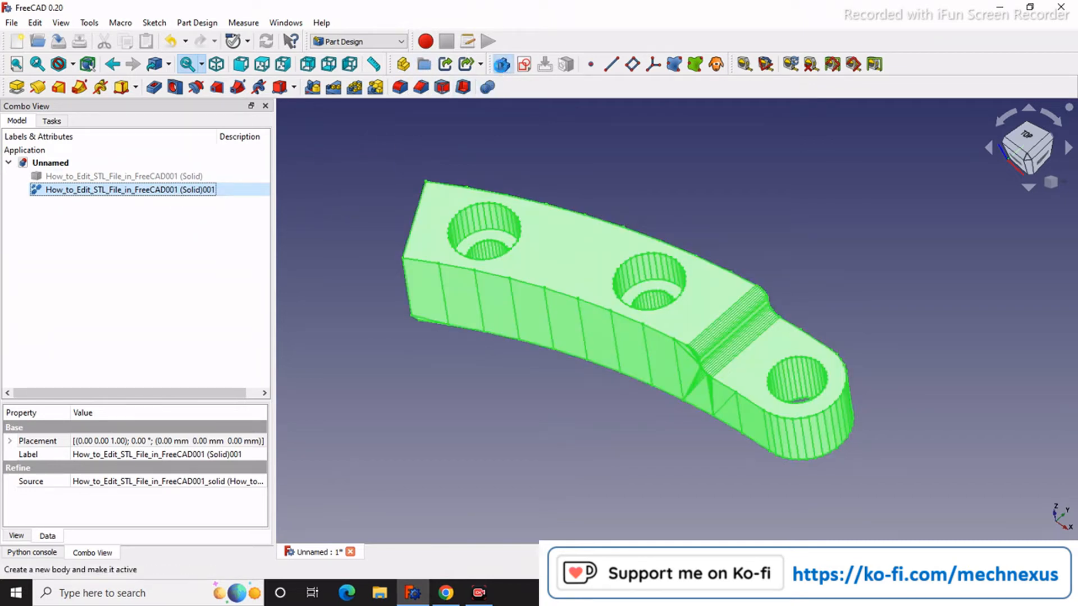
click(233, 287)
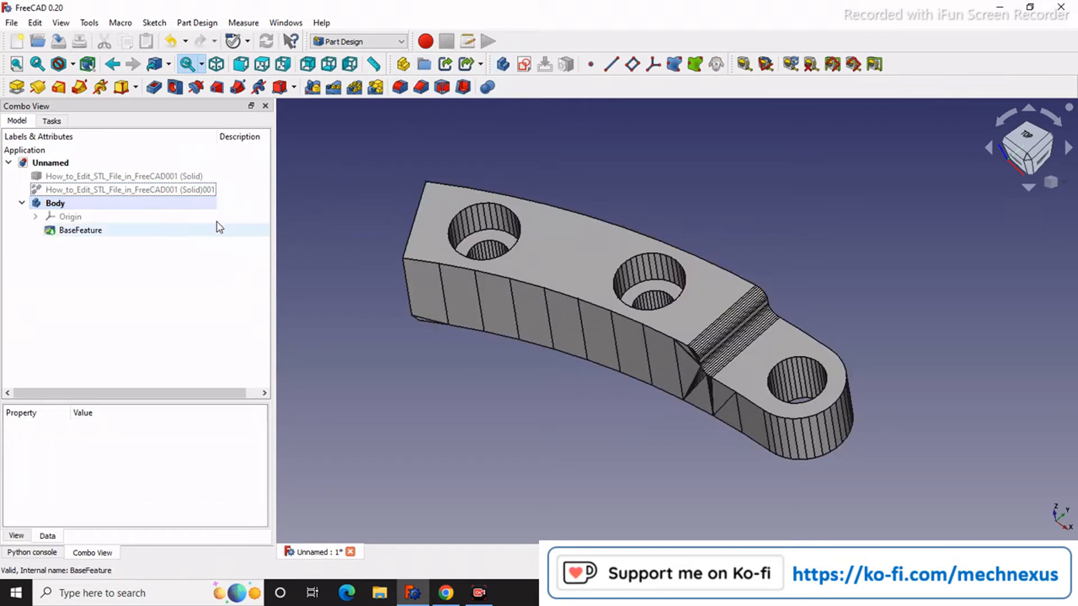
click(207, 190)
click(94, 232)
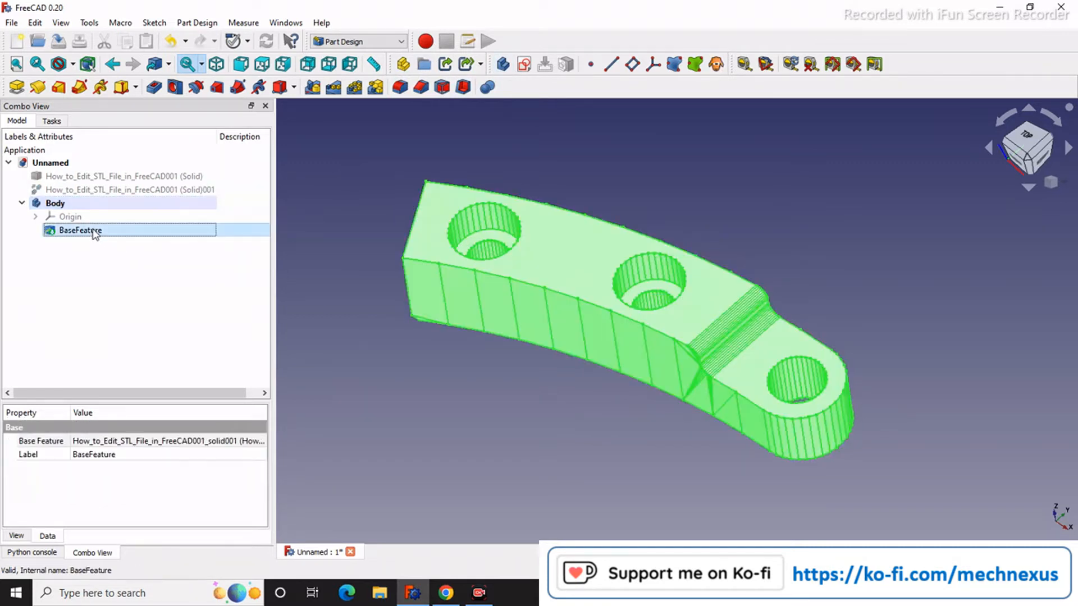
click(378, 407)
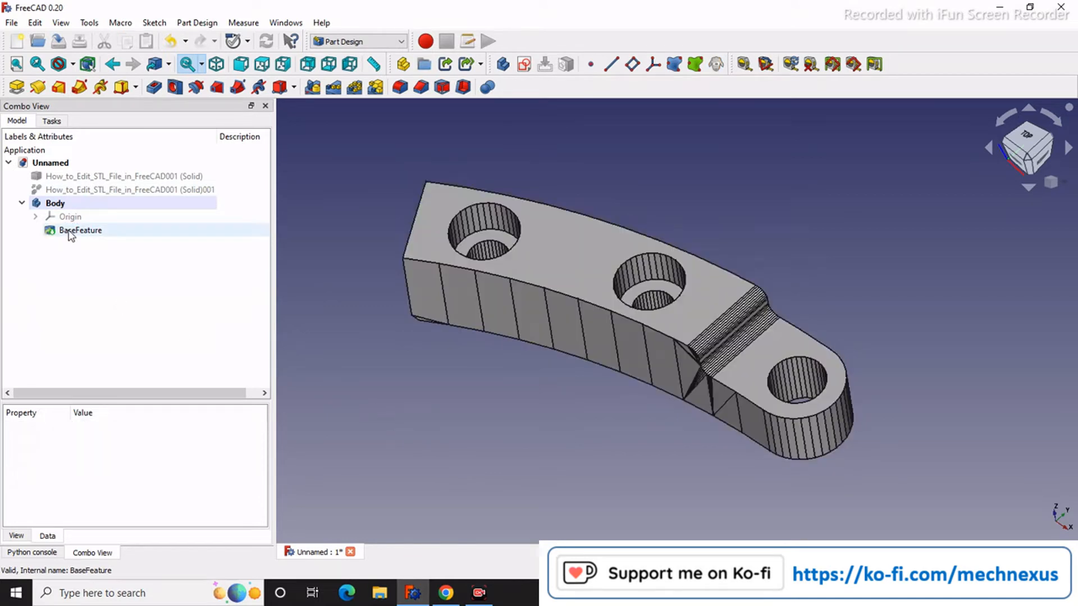
Start a new sketch on the flat top face of the lowered rounded end
click(758, 377)
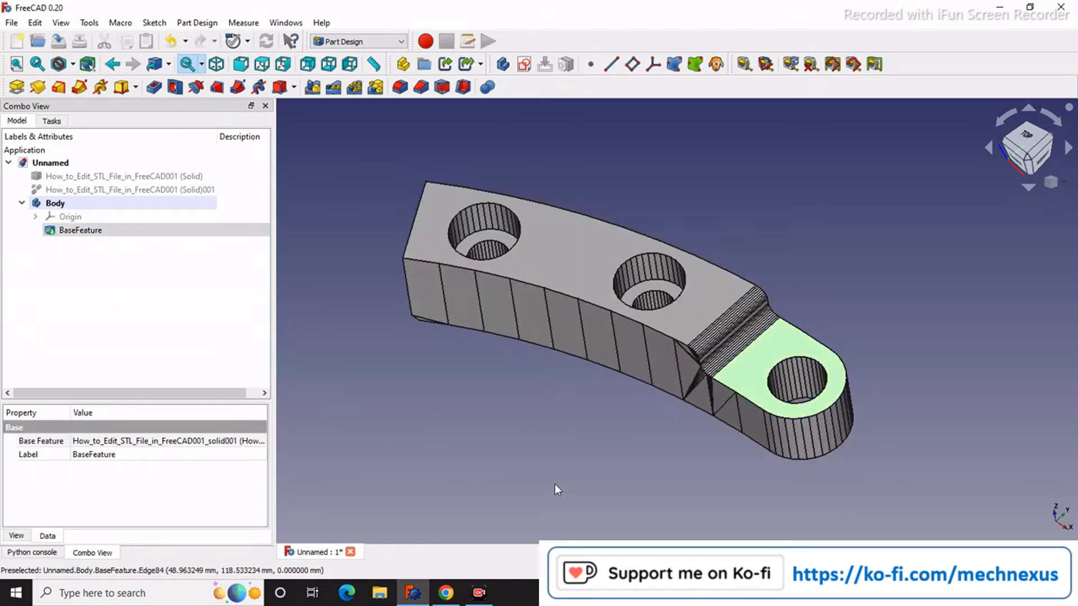
scroll(556, 481, down, 3)
scroll(557, 481, up, 4)
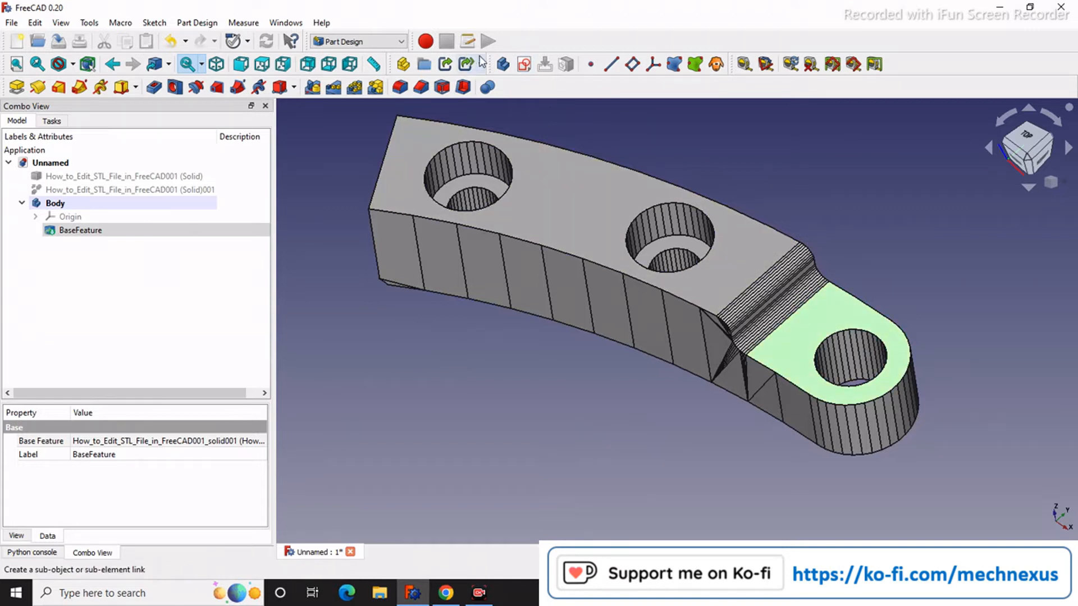
click(523, 65)
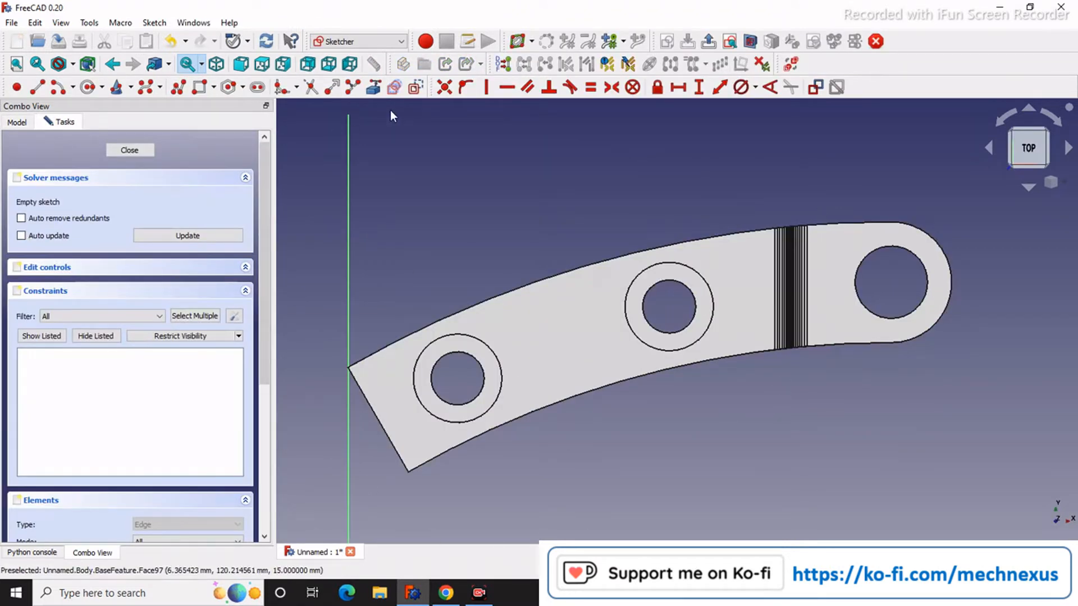
Draw a circle centred in the rounded end's hole, slightly larger than the hole
click(88, 90)
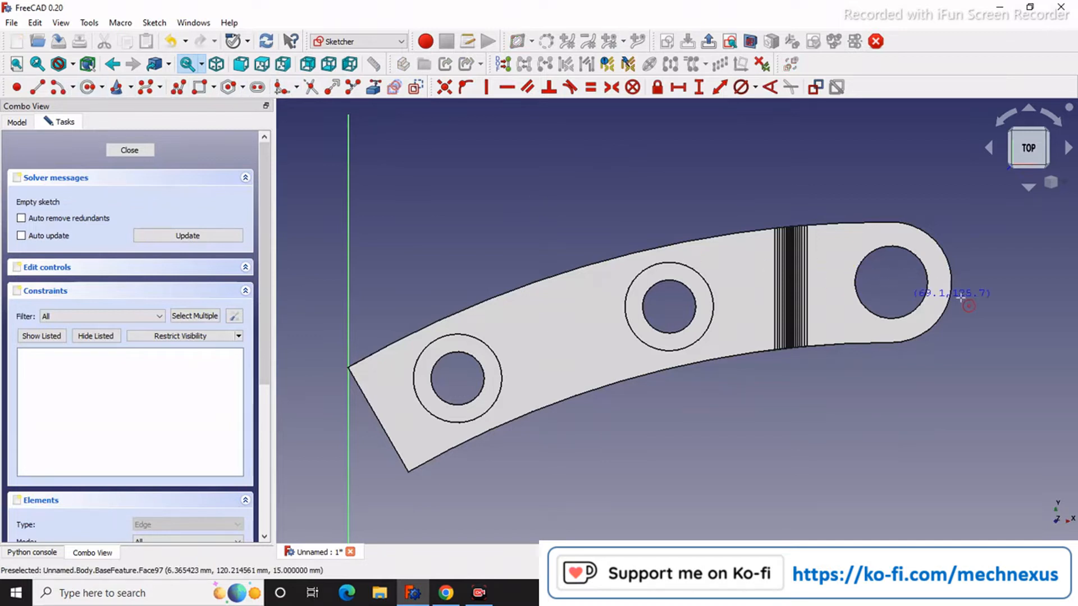
scroll(886, 289, up, 6)
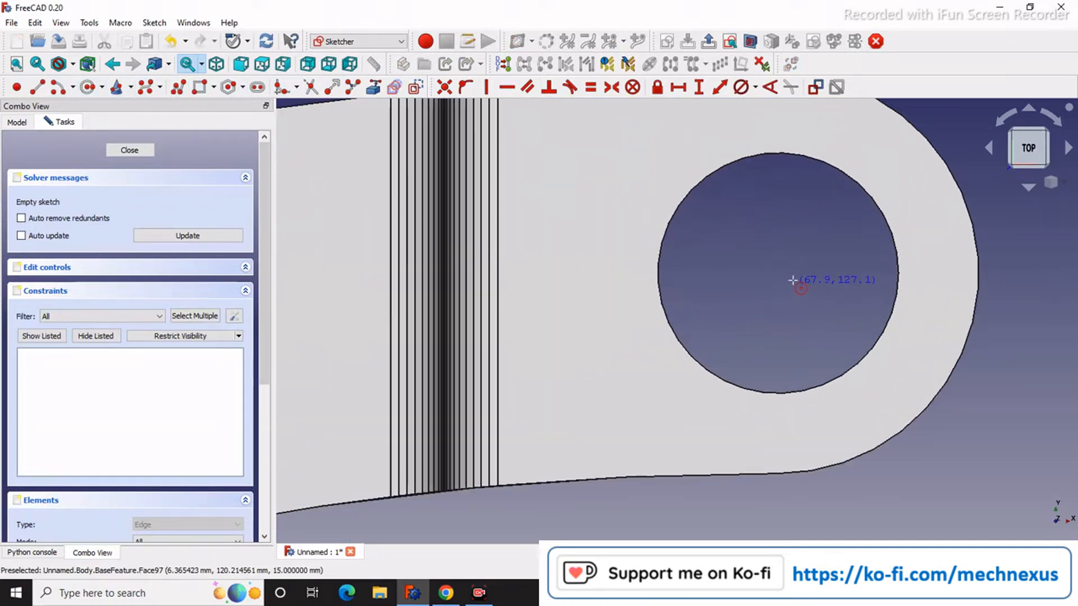
click(794, 283)
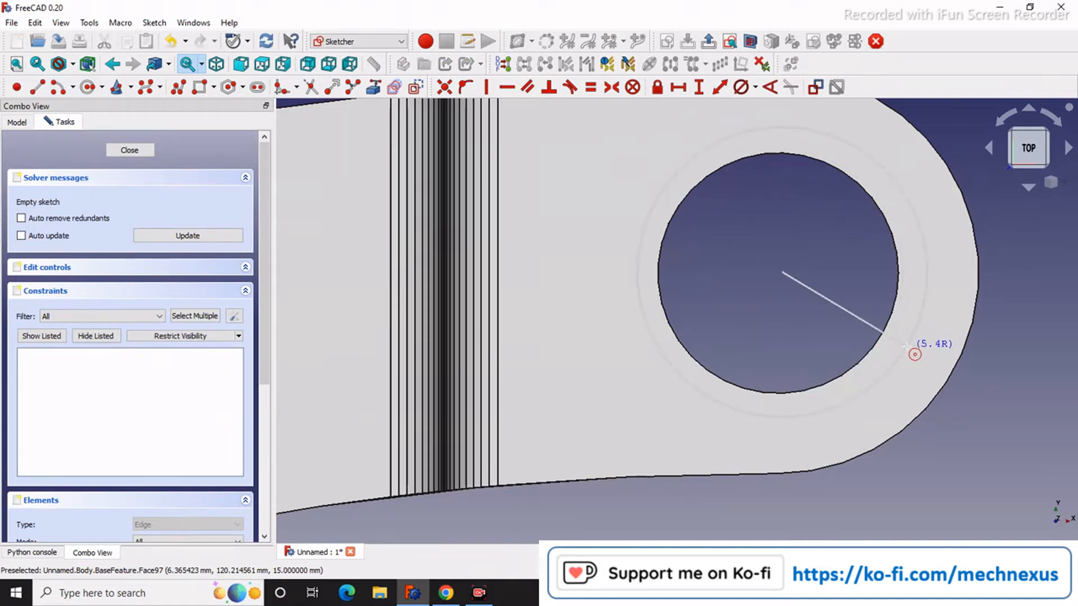
click(895, 338)
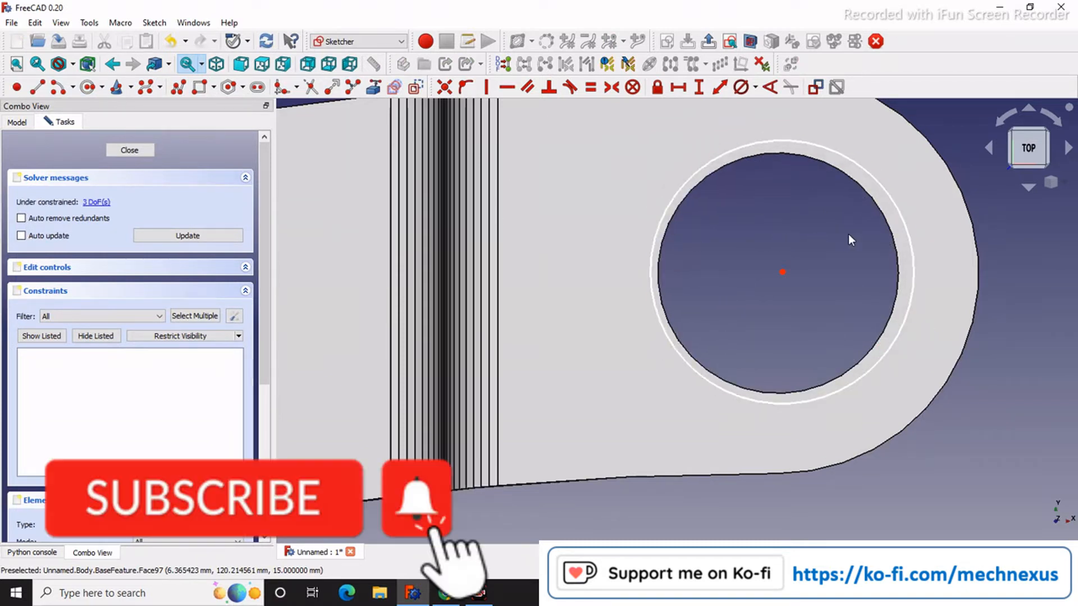
Link a hole edge as external geometry, adjust the circle's radius and centre to sit just outside the hole, and close the sketch
click(373, 87)
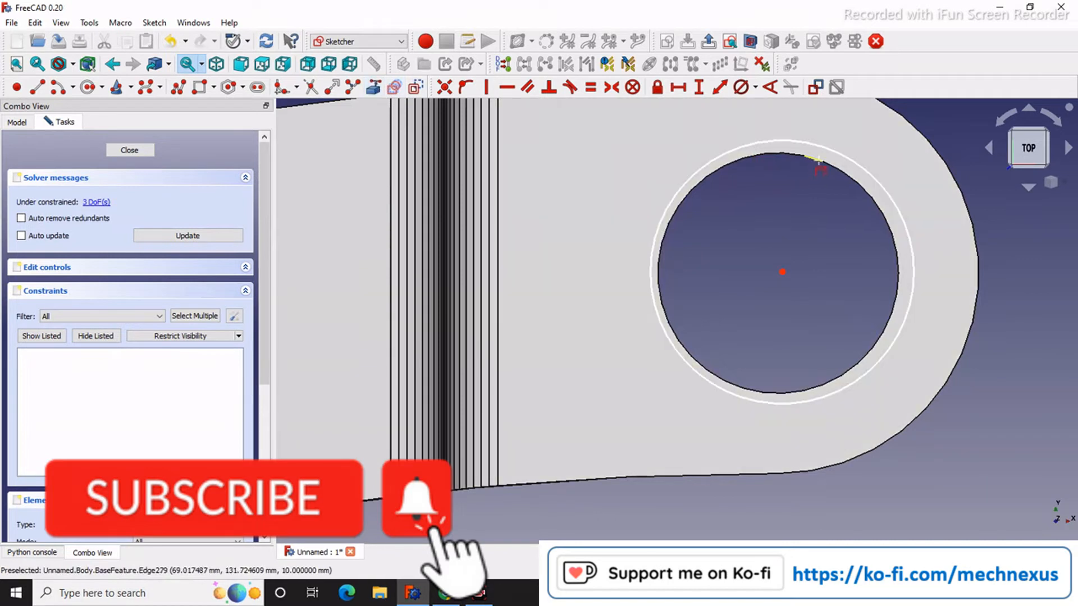
click(816, 159)
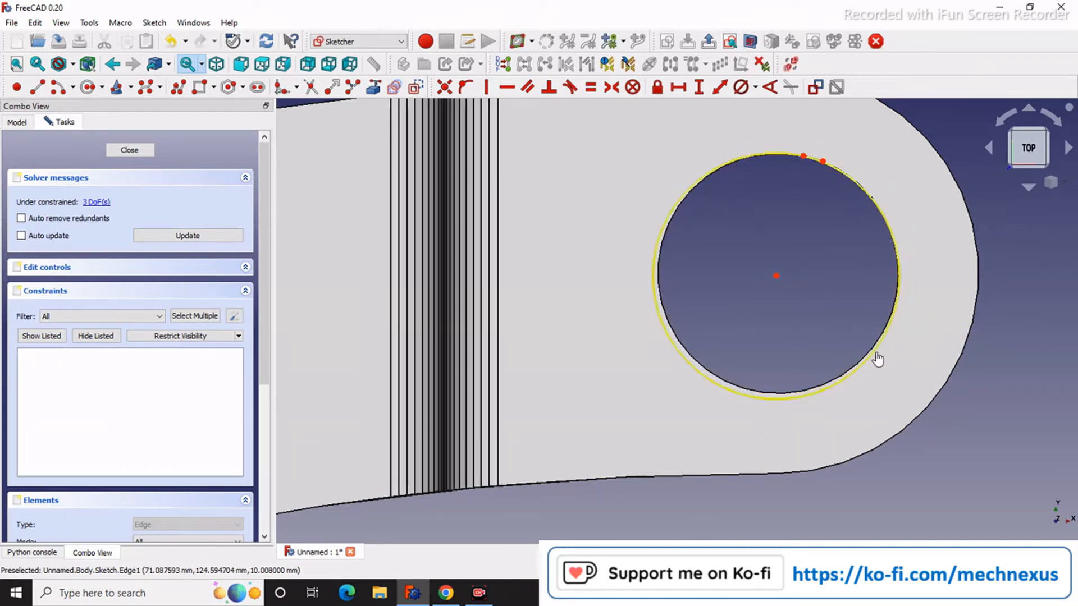
drag(876, 352, 884, 354)
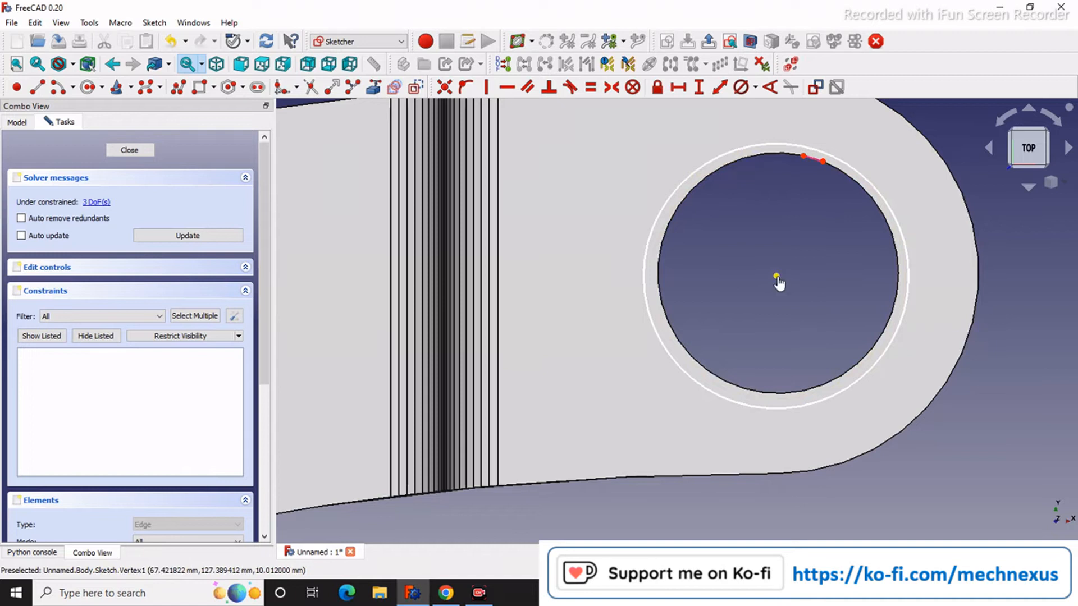
drag(777, 276, 781, 274)
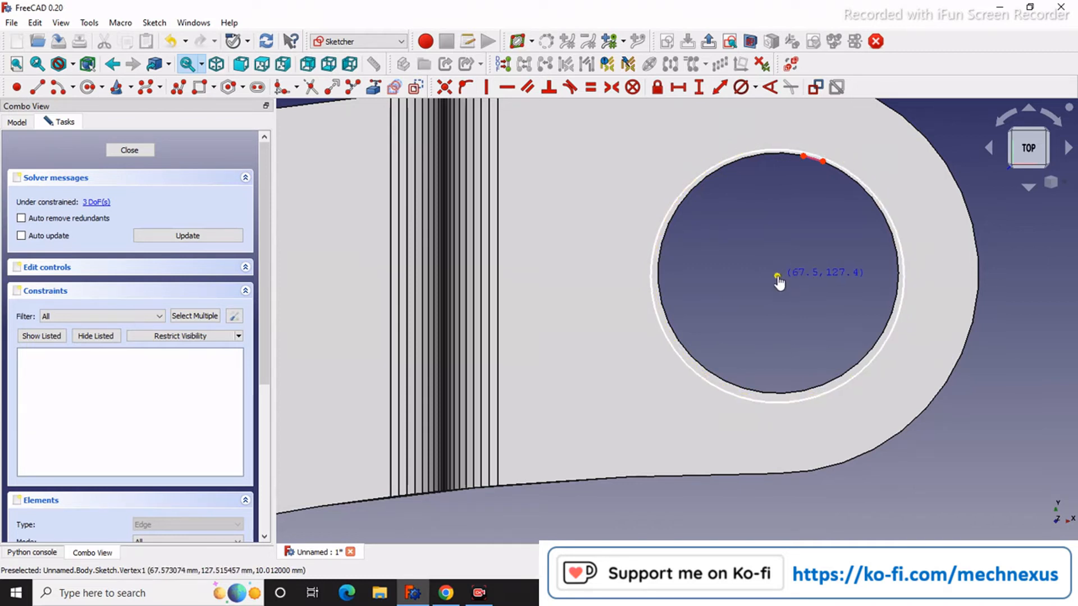
scroll(844, 179, up, 1)
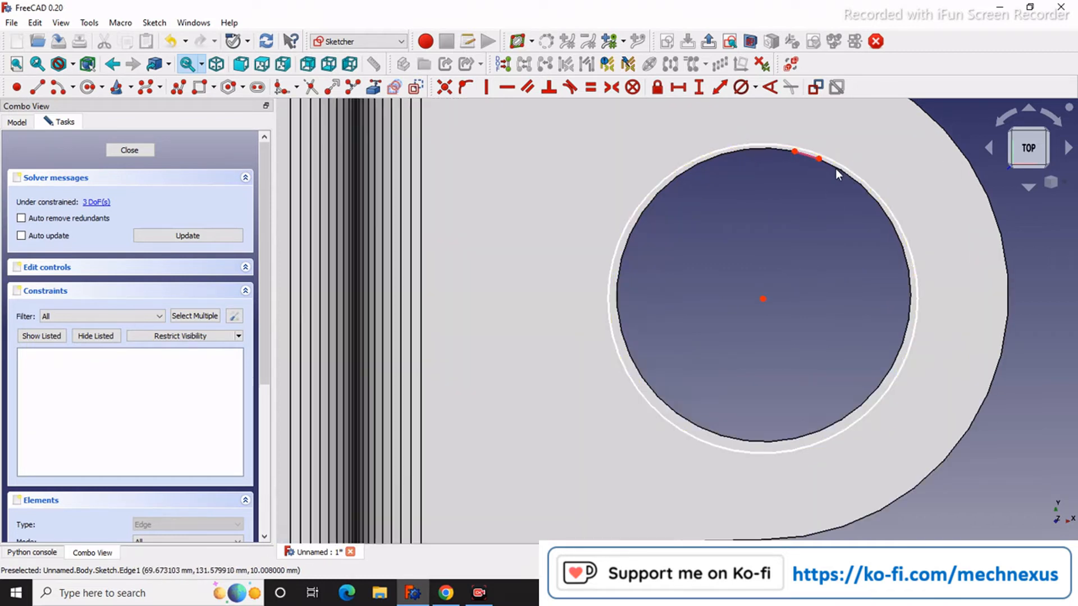
scroll(804, 329, down, 2)
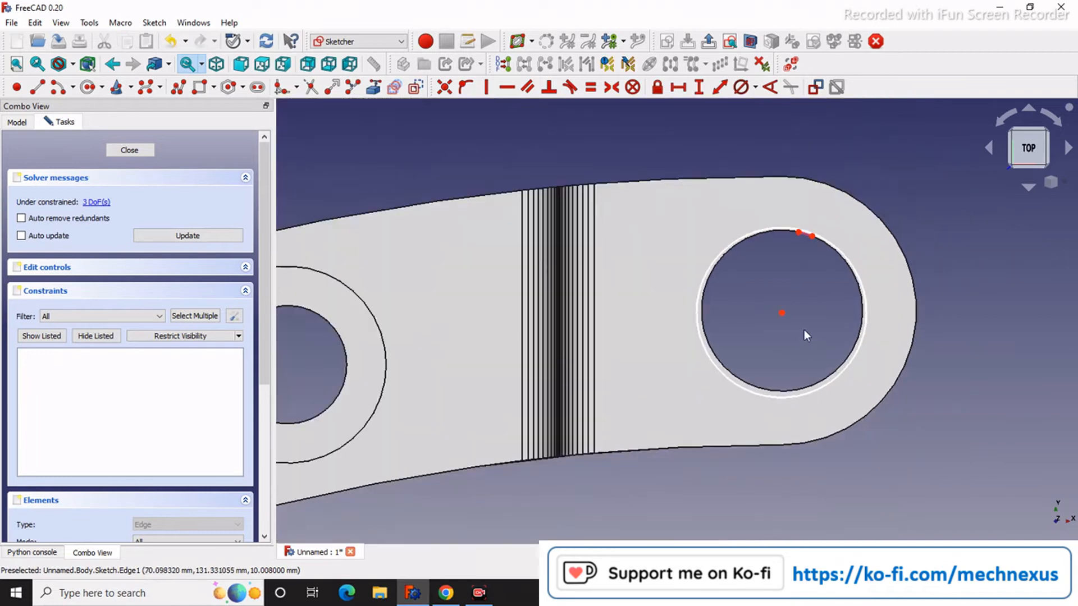
scroll(799, 302, up, 1)
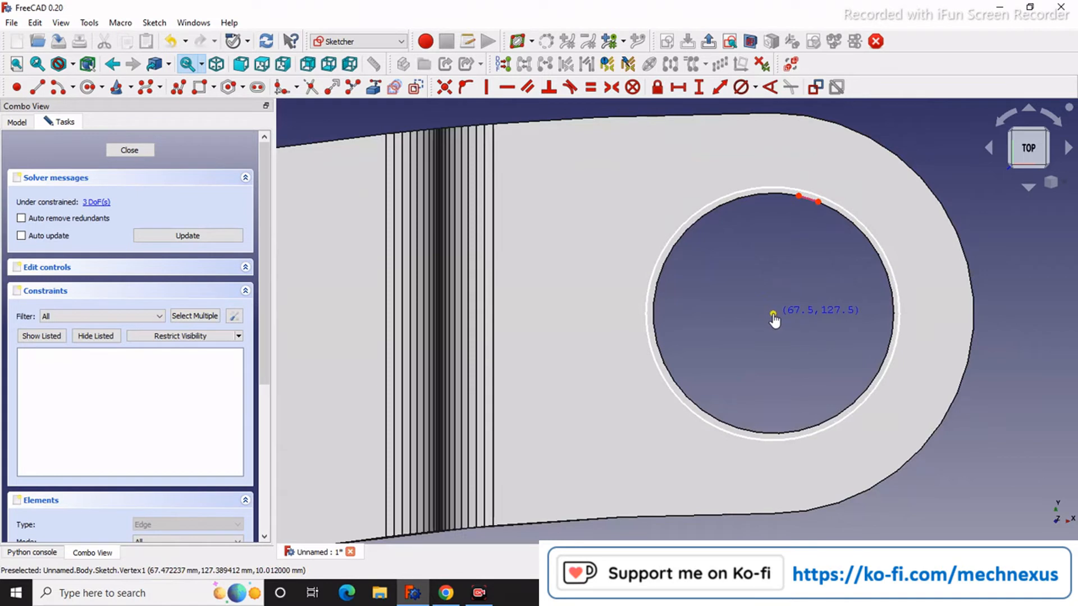
click(108, 150)
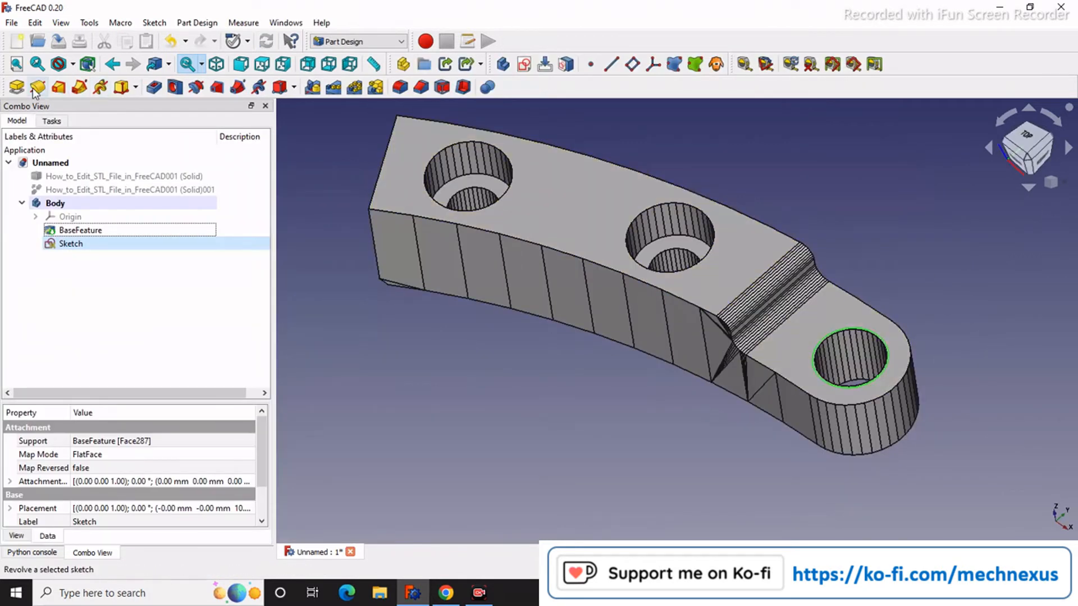
Pad the circle sketch in the reversed direction up to the part's bottom face to fill the end hole
click(18, 87)
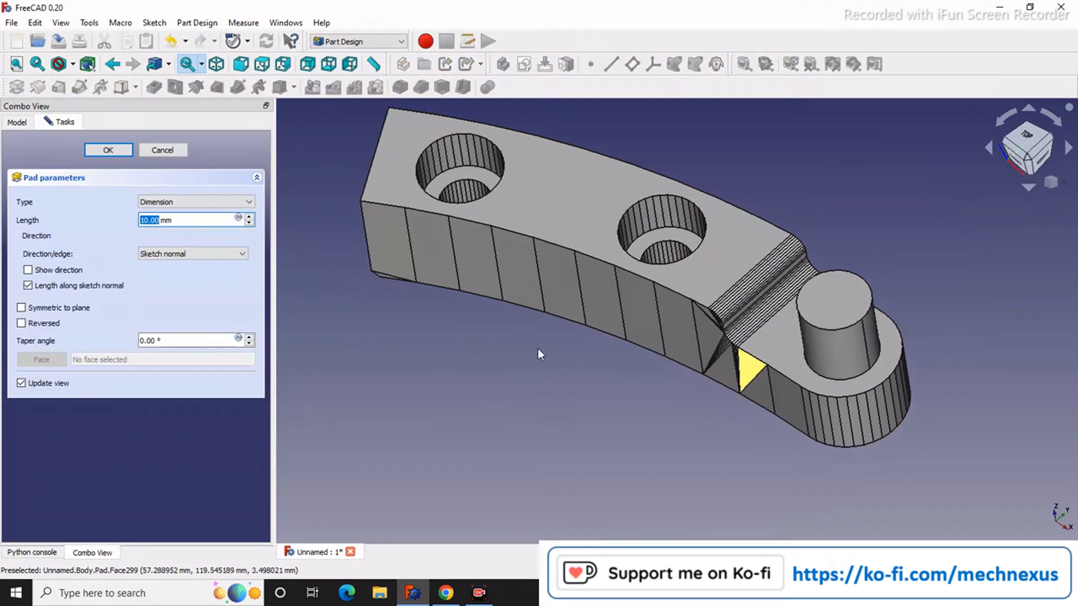
click(22, 323)
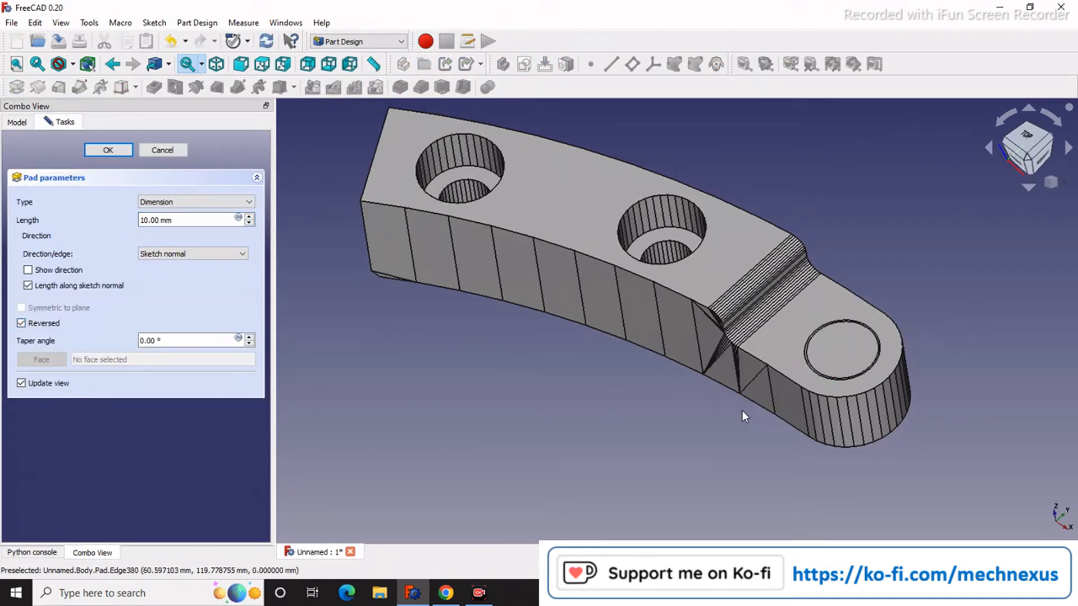
scroll(742, 407, up, 3)
middle_drag(737, 402, 690, 292)
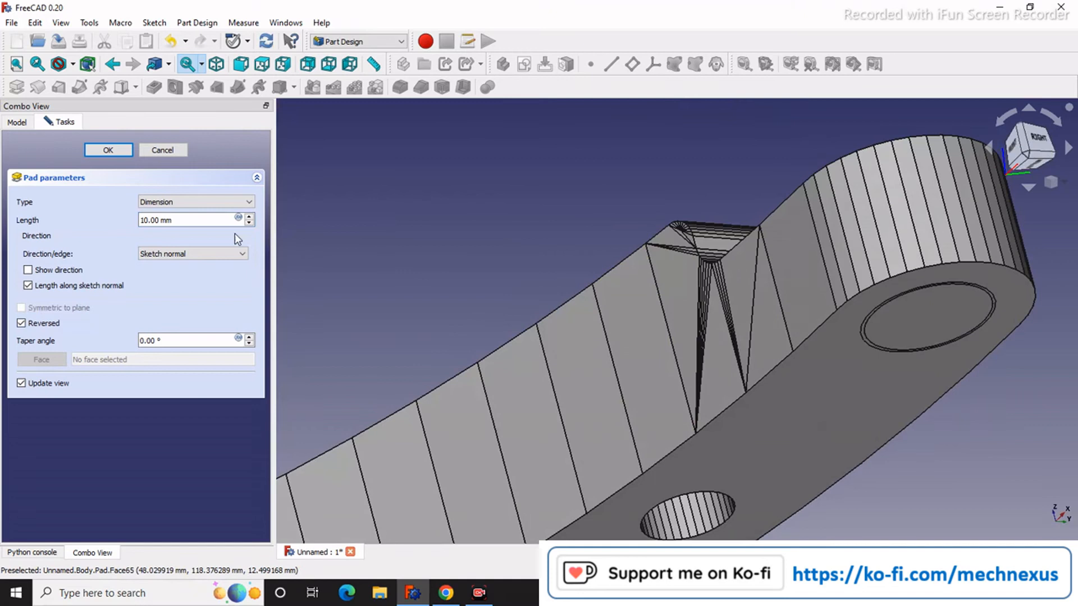
click(210, 202)
click(183, 239)
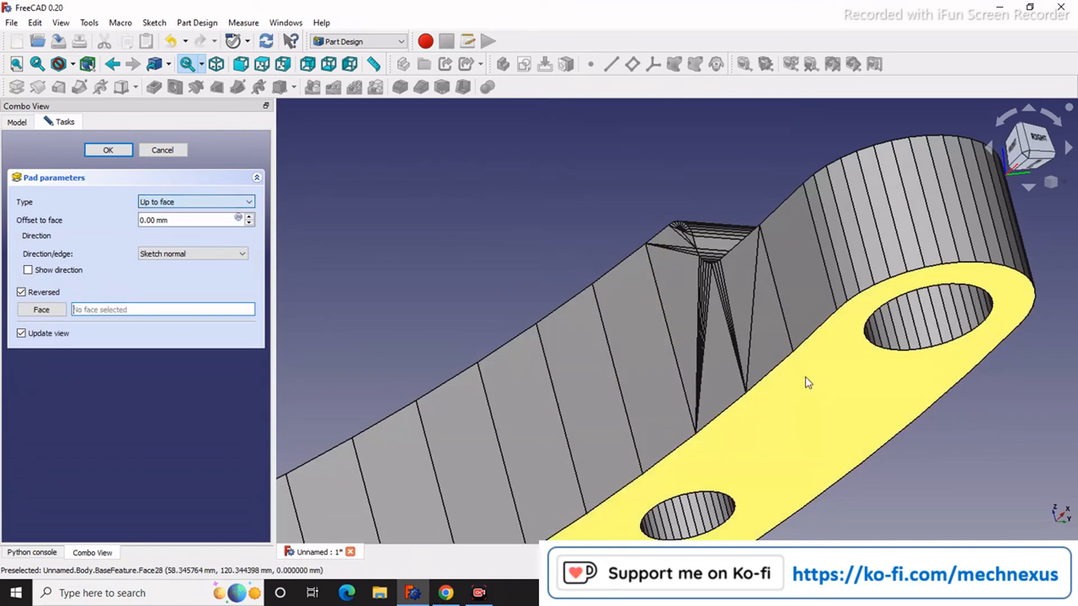
click(827, 380)
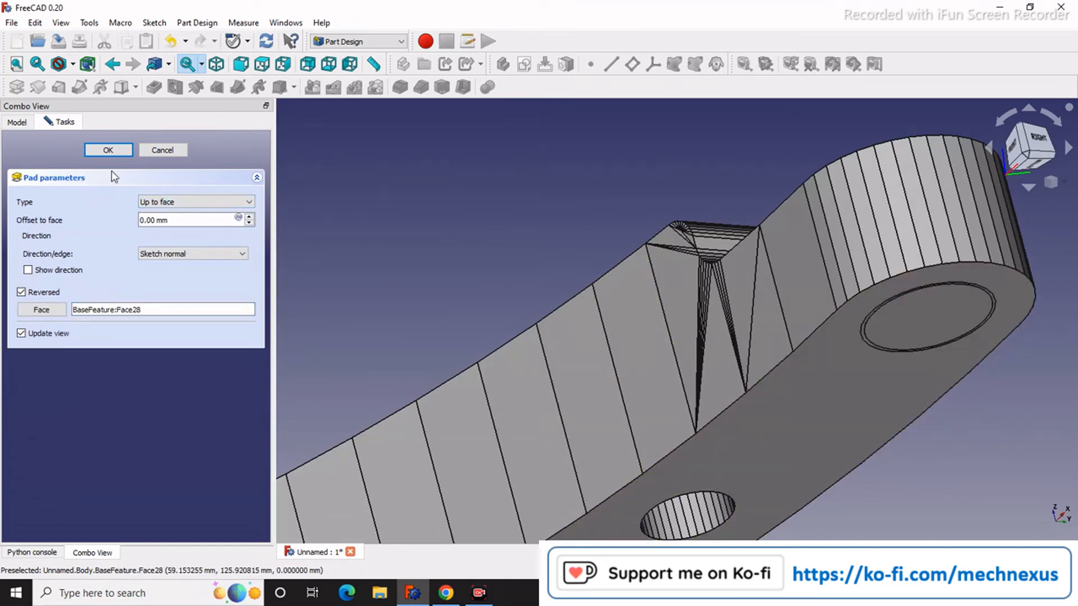
click(108, 150)
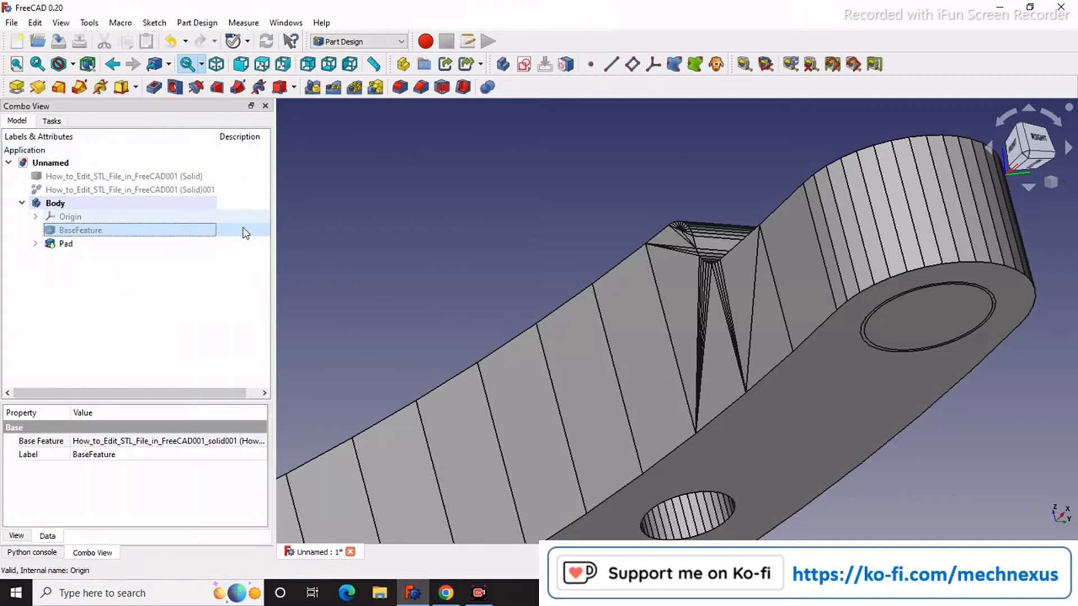
Examine the filled end hole from several angles, ending in a close isometric view of the rounded end
scroll(480, 258, up, 4)
scroll(449, 256, down, 5)
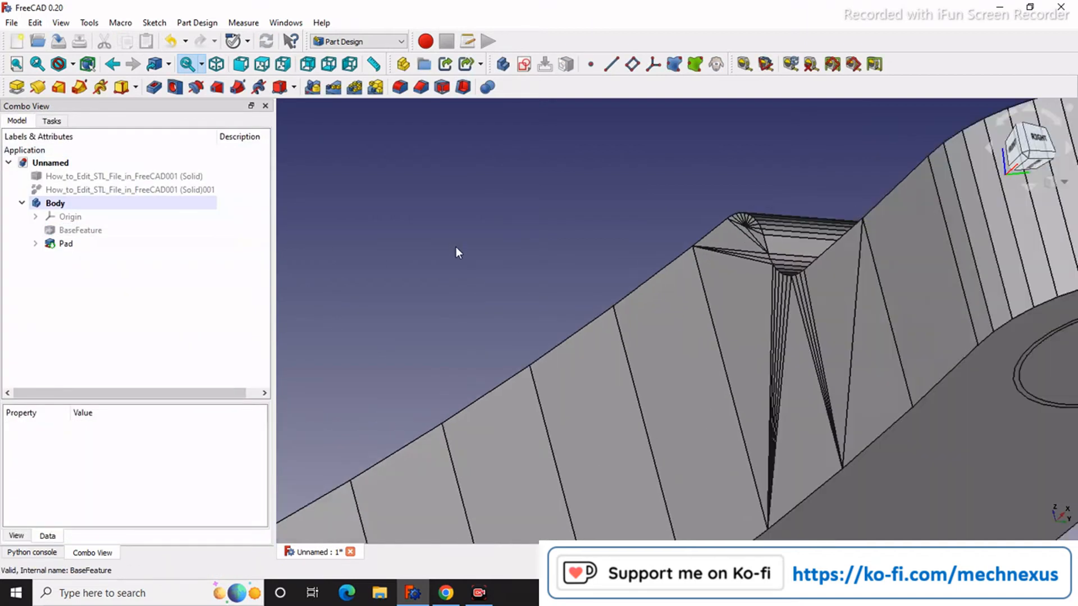
middle_drag(457, 247, 552, 318)
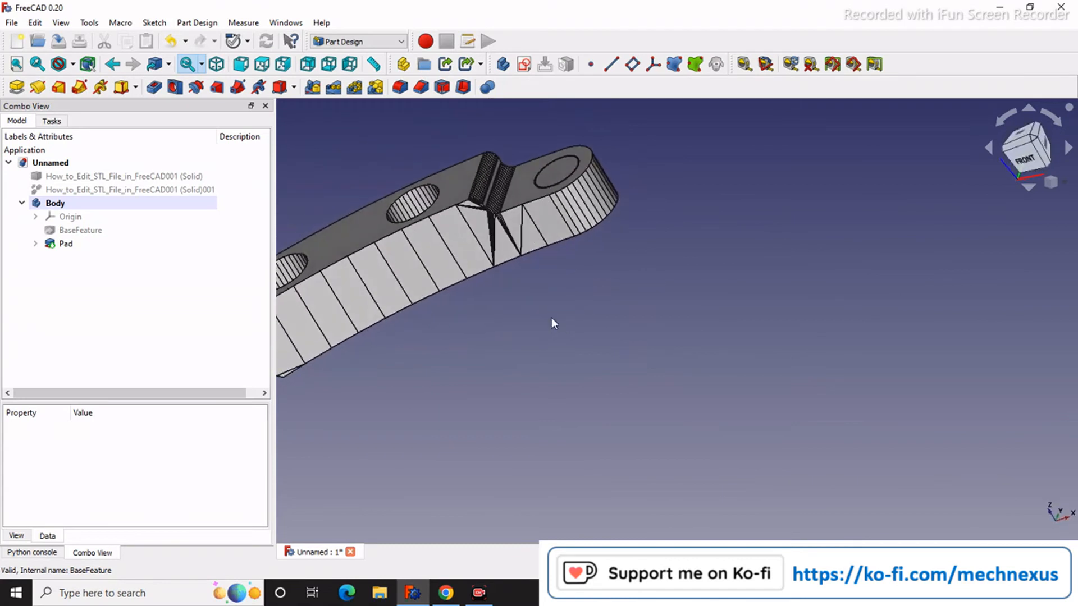
click(1059, 183)
click(1030, 219)
scroll(730, 253, up, 2)
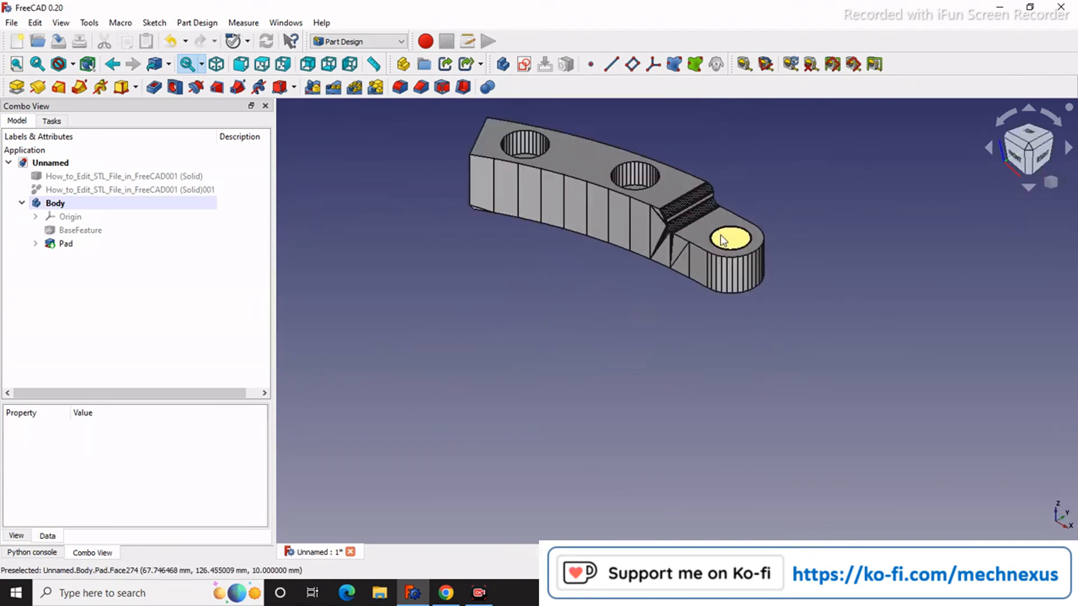
scroll(723, 241, up, 5)
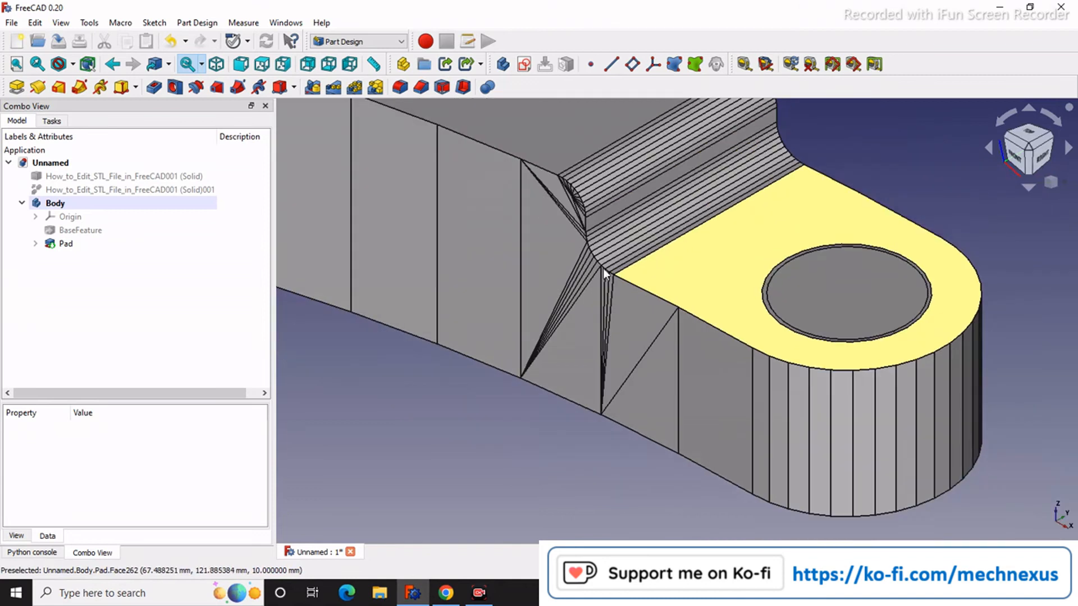
Set the draw style to Shaded and examine the whole part without its facet edges
click(73, 64)
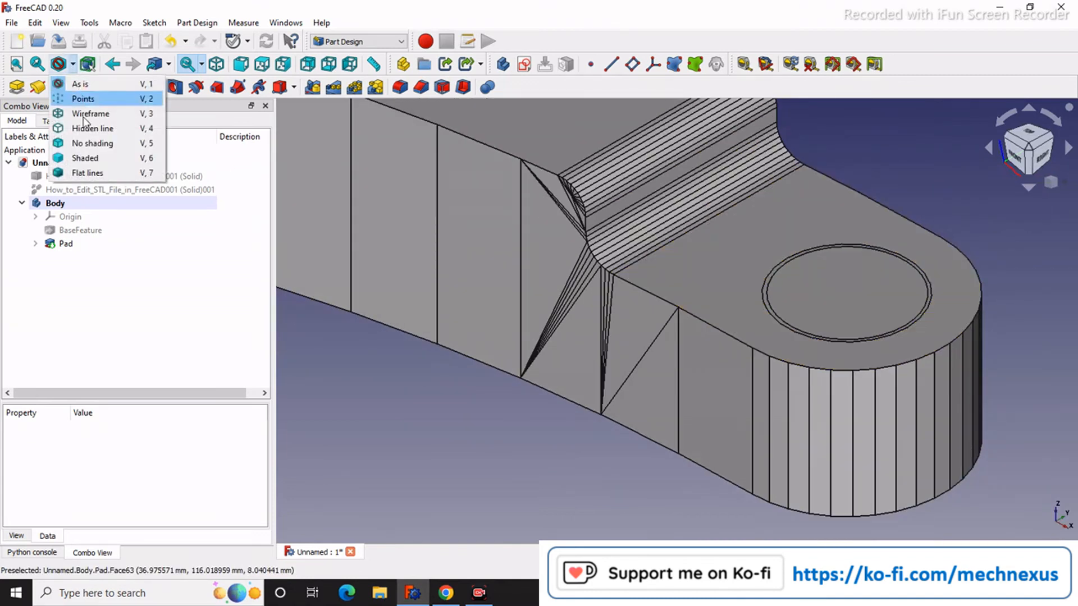
click(84, 157)
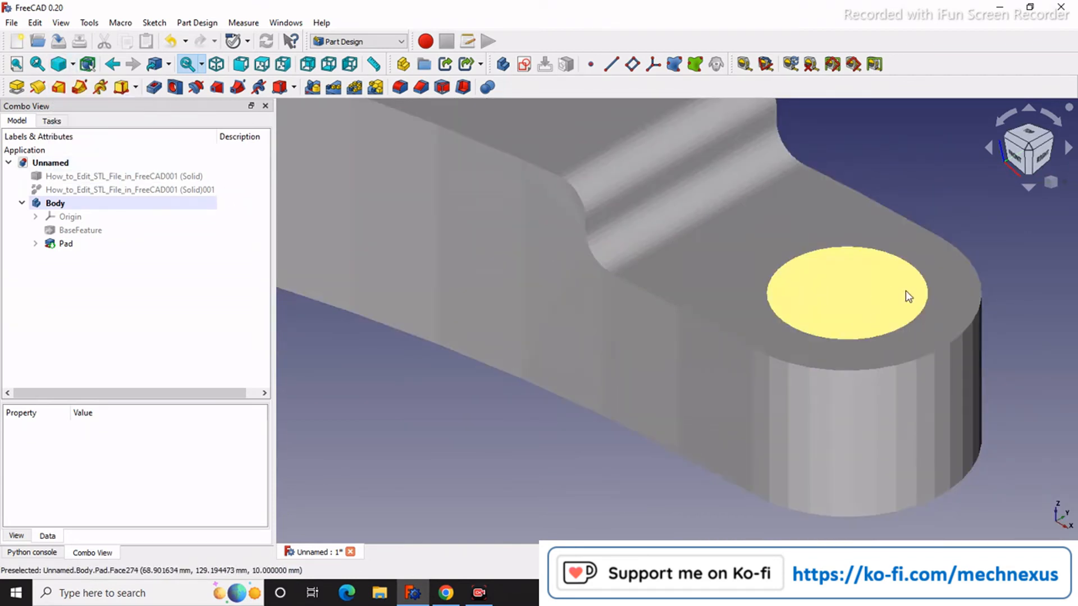
scroll(1038, 443, down, 4)
scroll(797, 300, up, 2)
scroll(419, 334, down, 2)
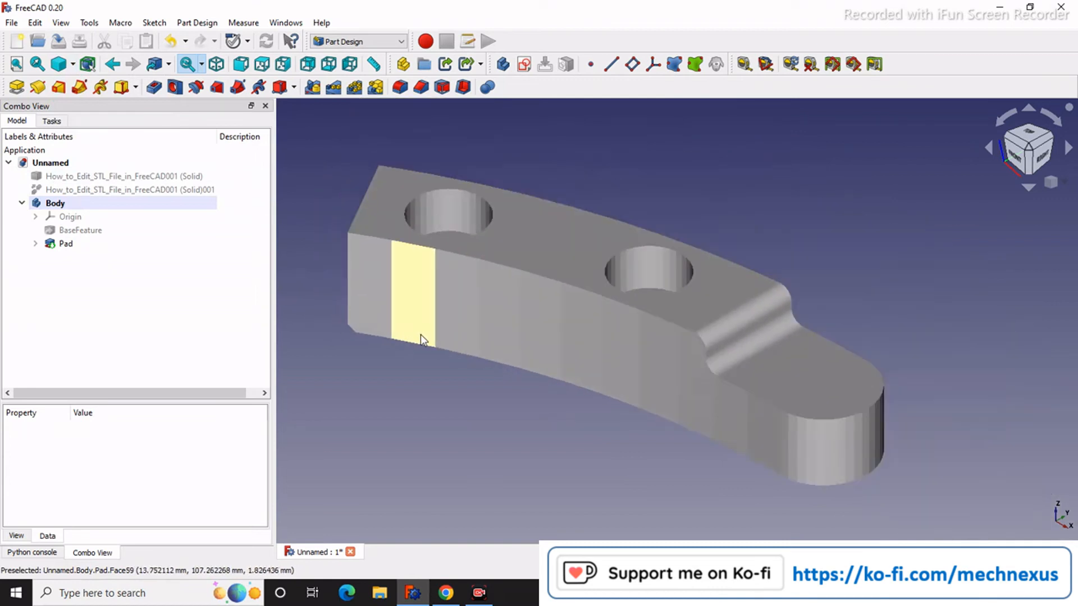
Set the draw style to Flat lines to display the part with its edges
click(73, 64)
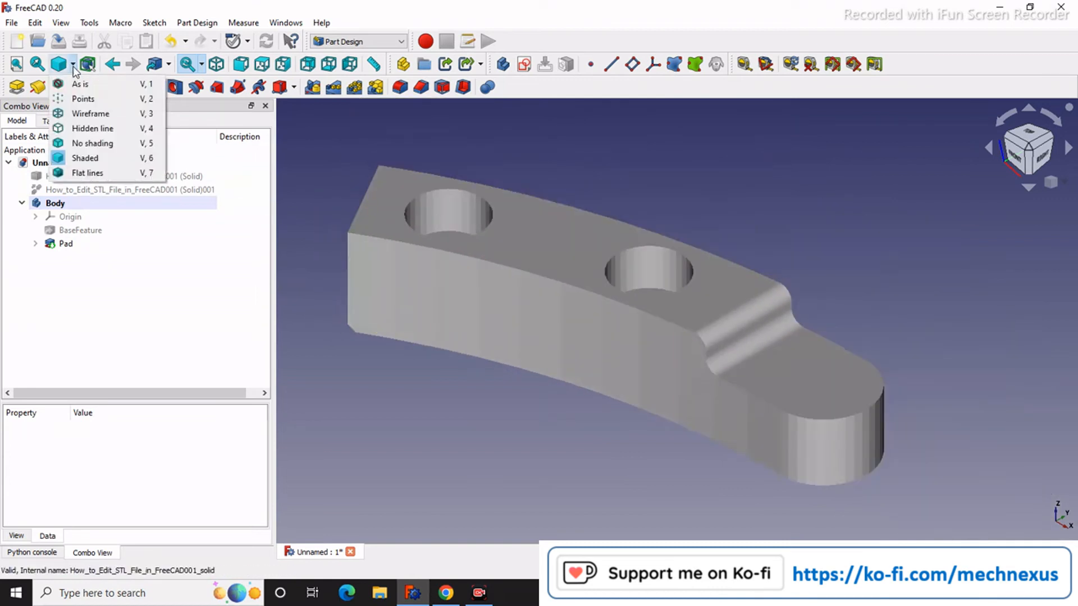
click(85, 168)
scroll(596, 455, down, 3)
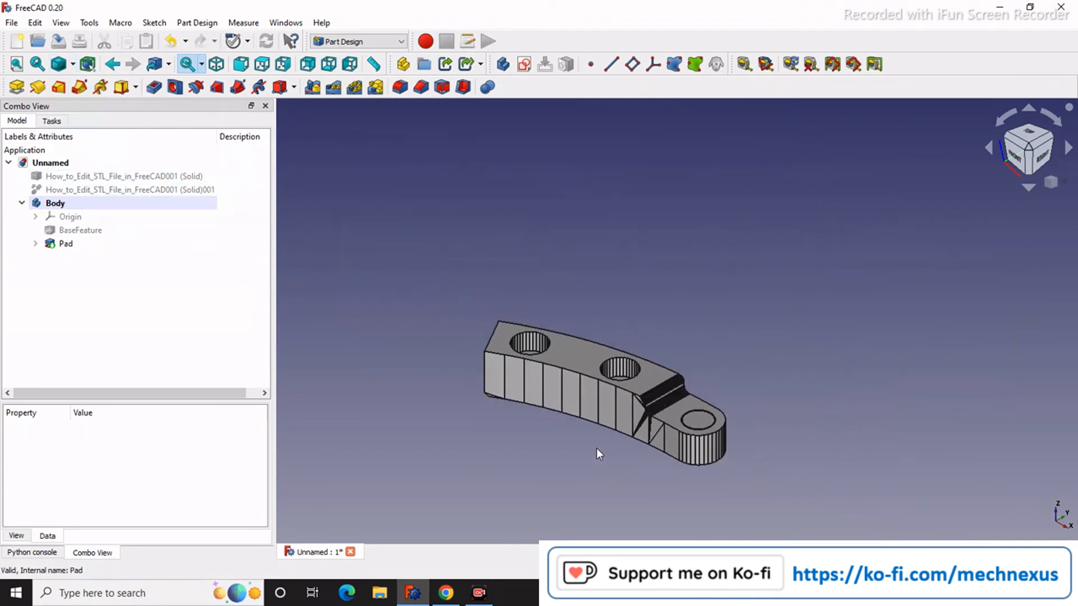
scroll(665, 450, up, 3)
scroll(666, 453, down, 2)
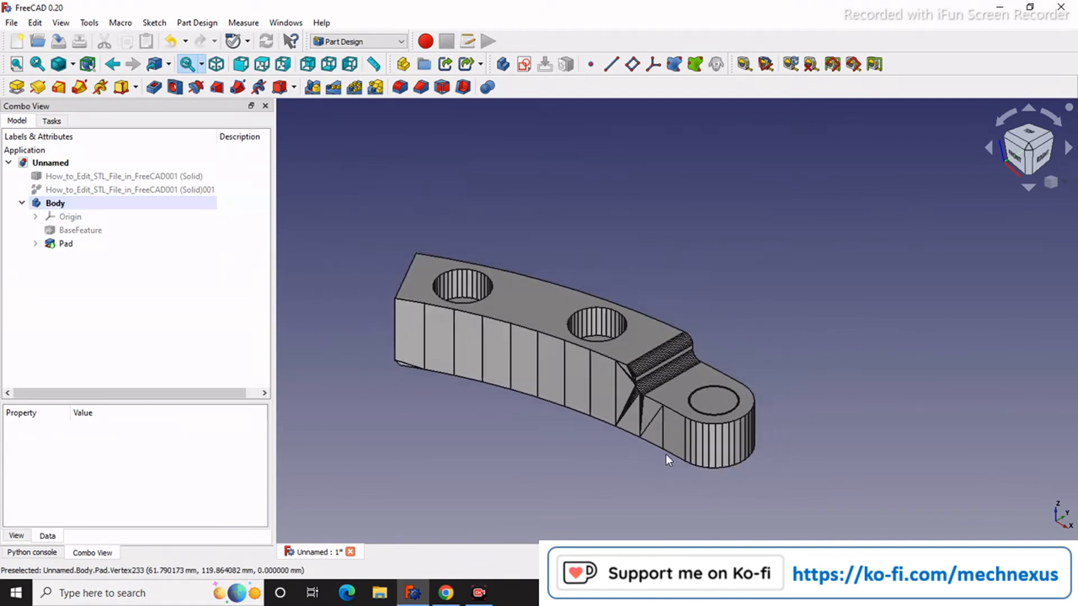
click(54, 203)
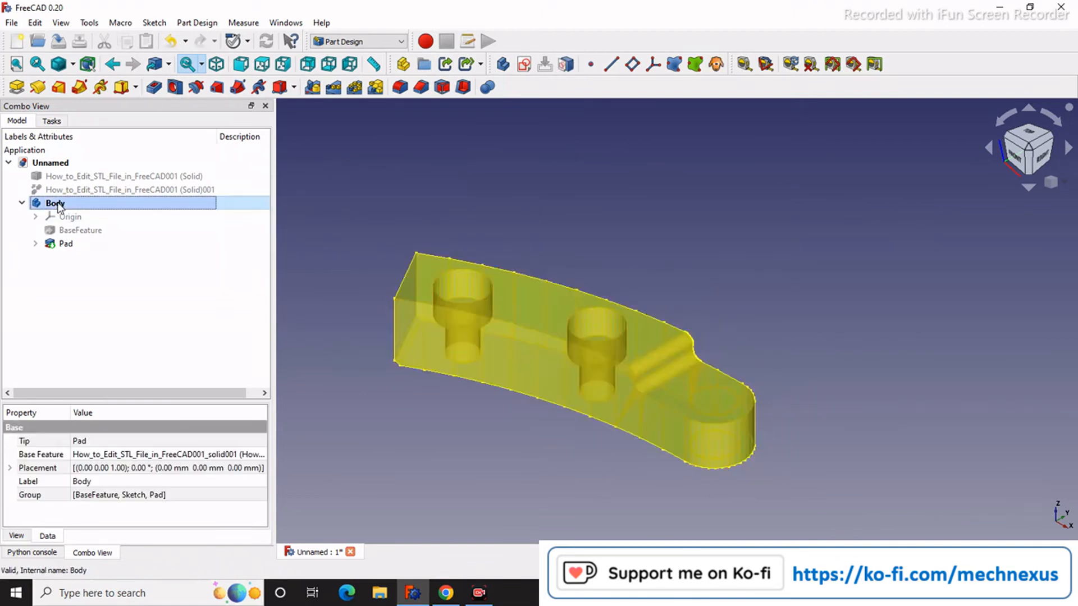
right_click(59, 205)
click(487, 145)
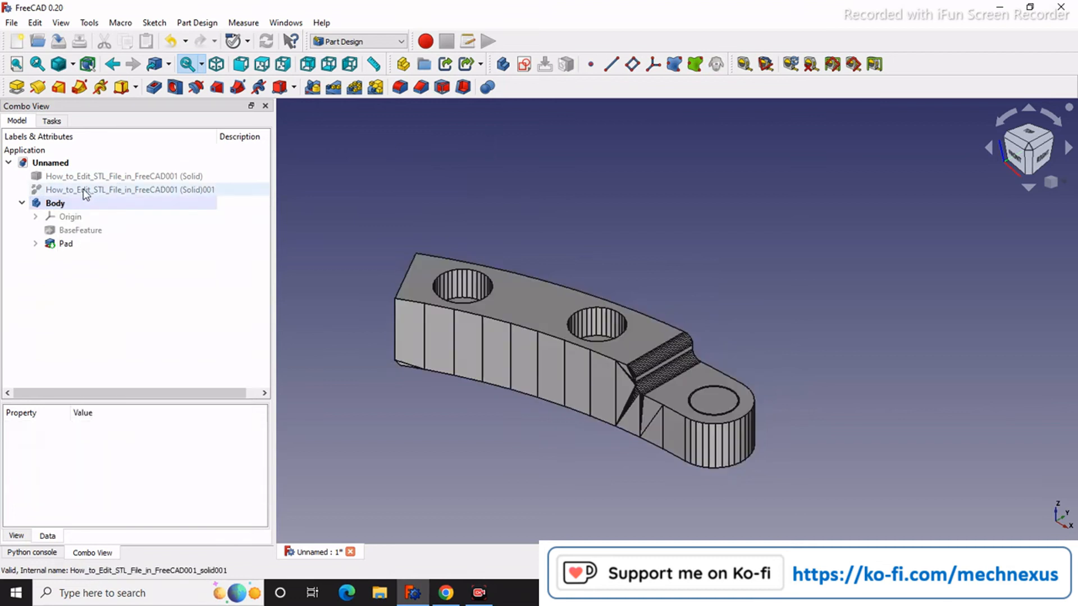
Export the Body as an STL Mesh file named "How to Edit STL File in FreeCAD_01" in the Youtube Channel folder
click(56, 203)
click(13, 23)
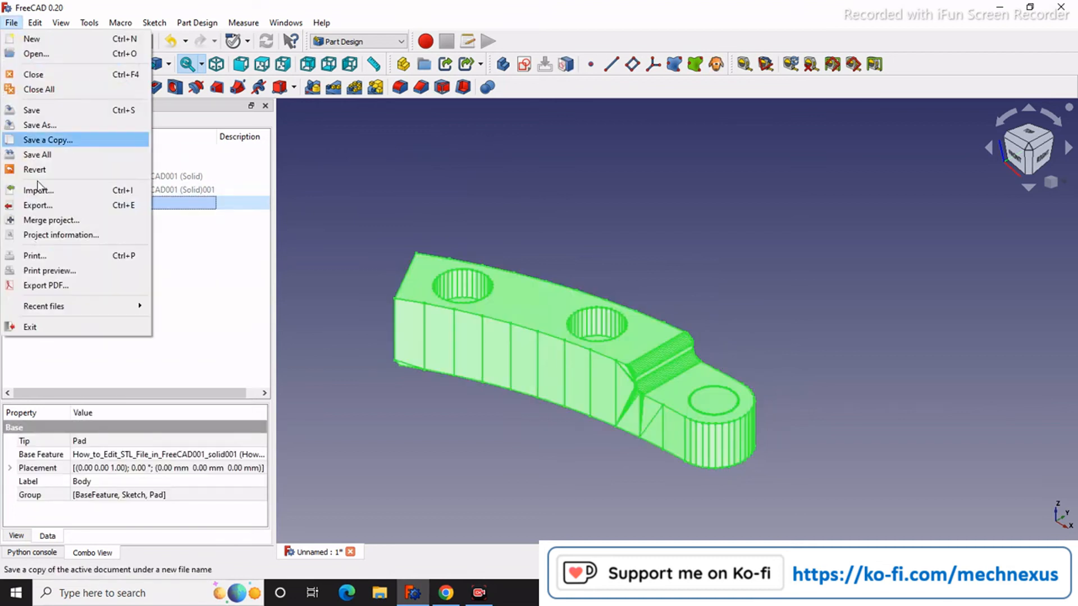
click(38, 205)
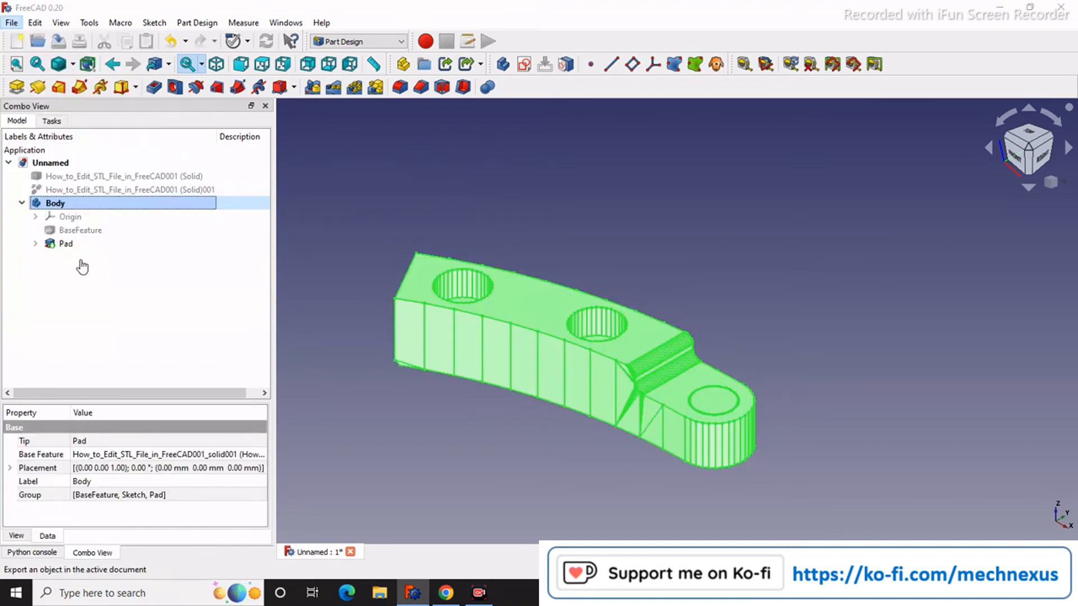
click(196, 396)
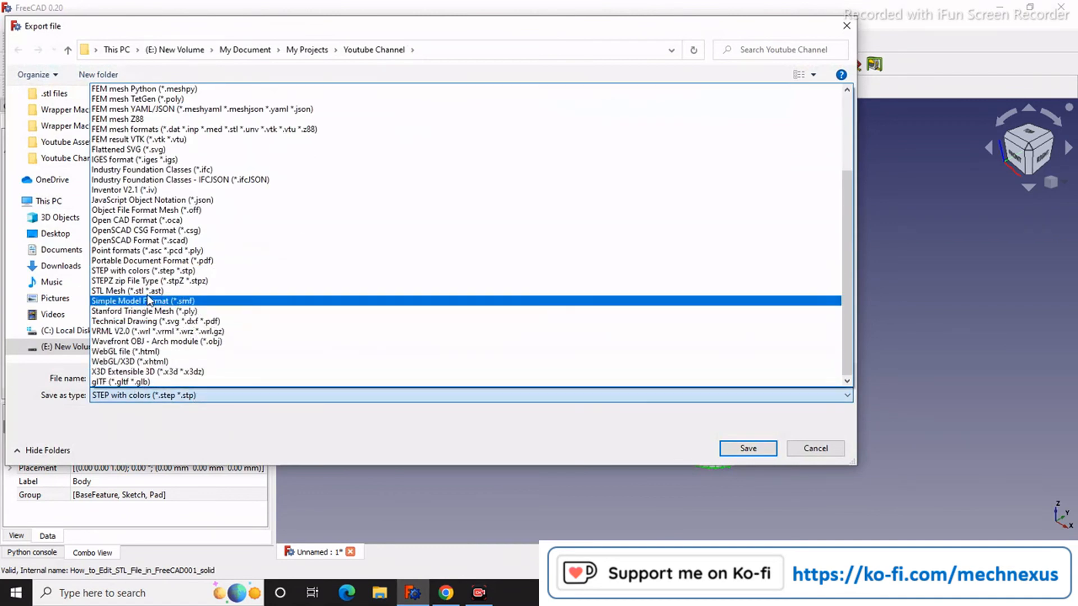
click(150, 291)
click(163, 377)
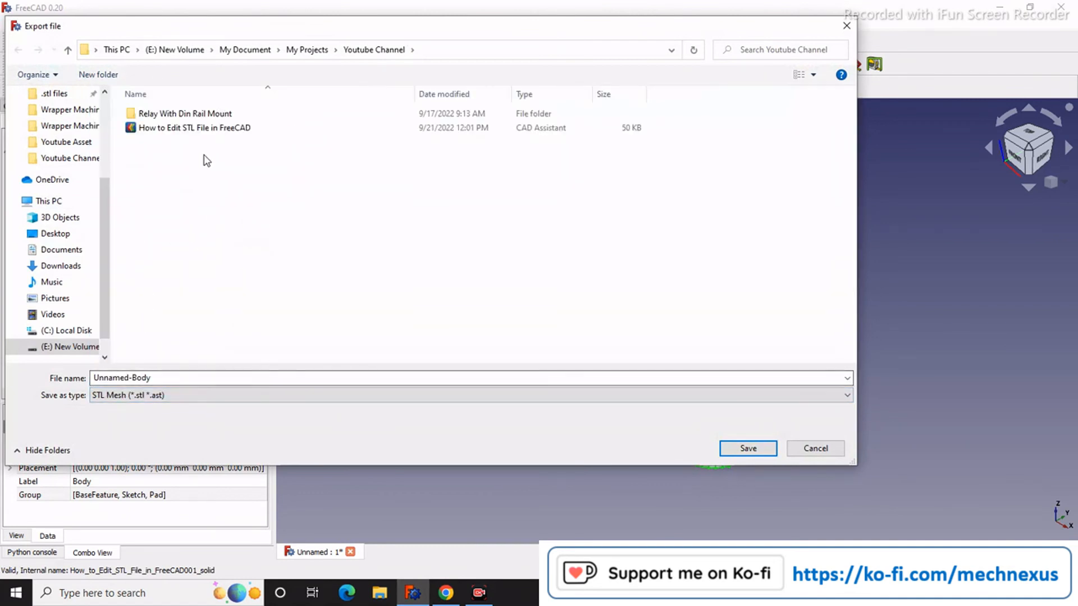
click(234, 133)
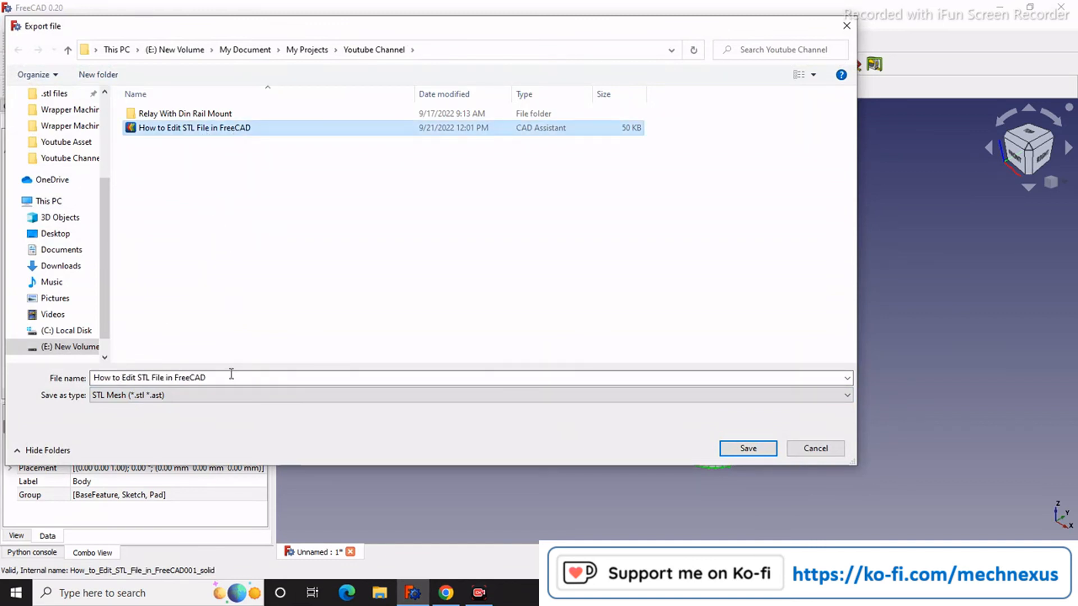
click(229, 377)
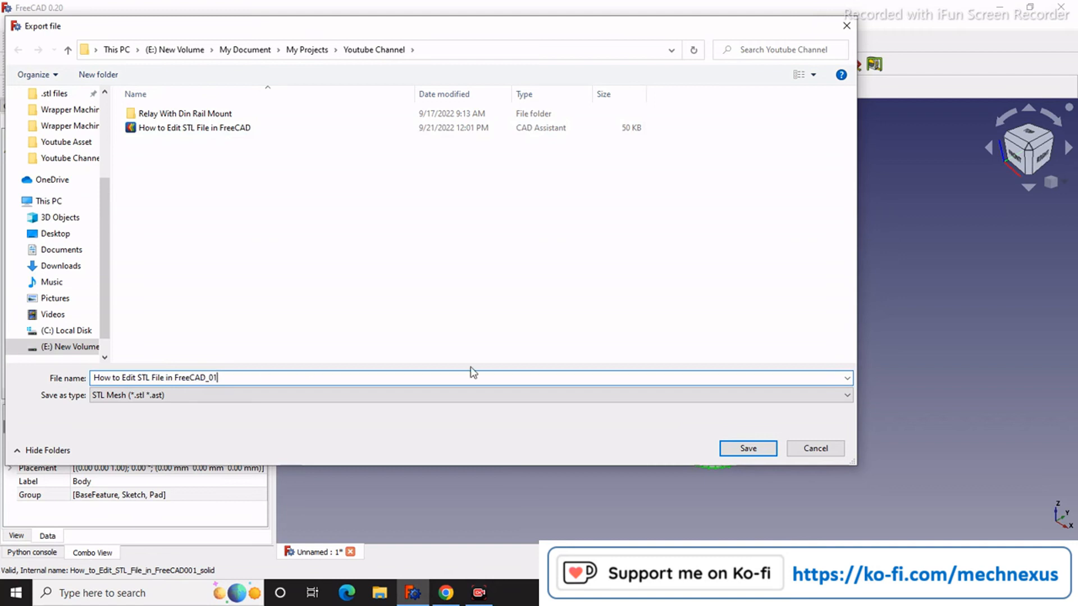
click(746, 448)
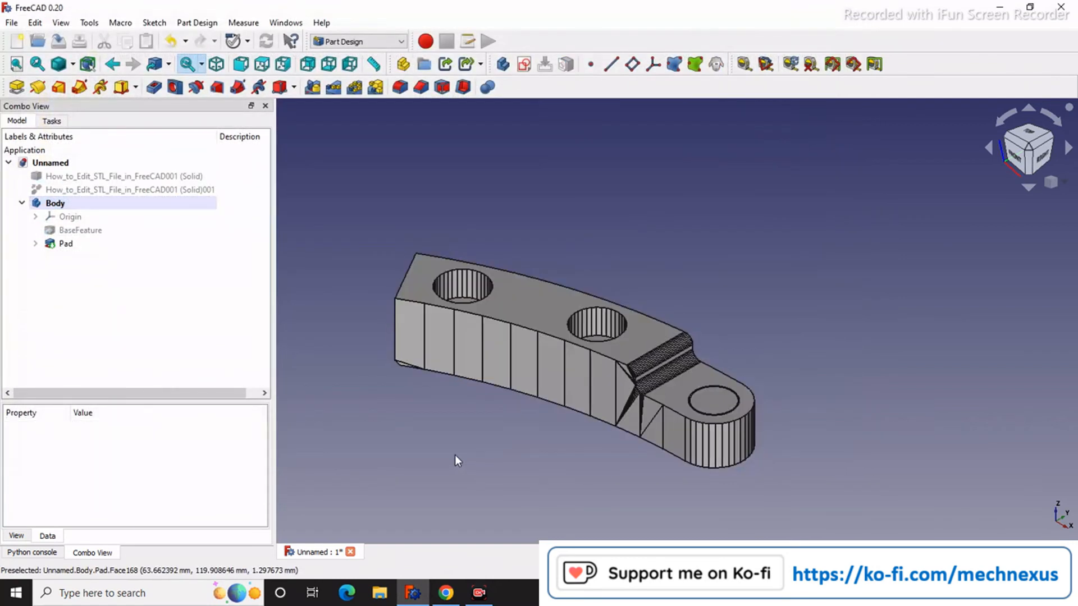
scroll(749, 394, down, 2)
scroll(669, 373, up, 2)
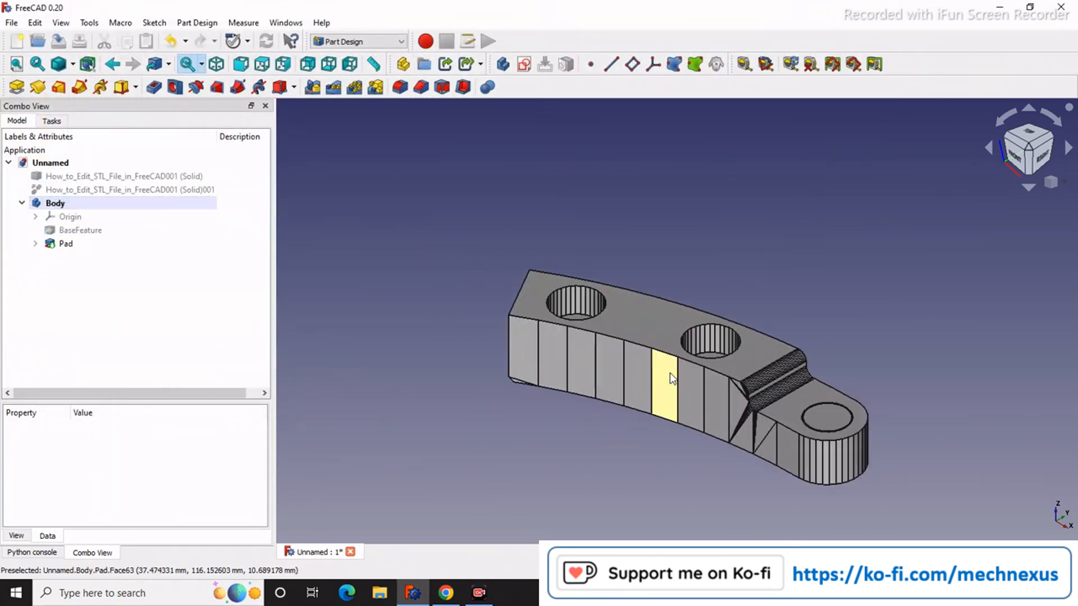
scroll(571, 442, up, 4)
scroll(571, 443, down, 5)
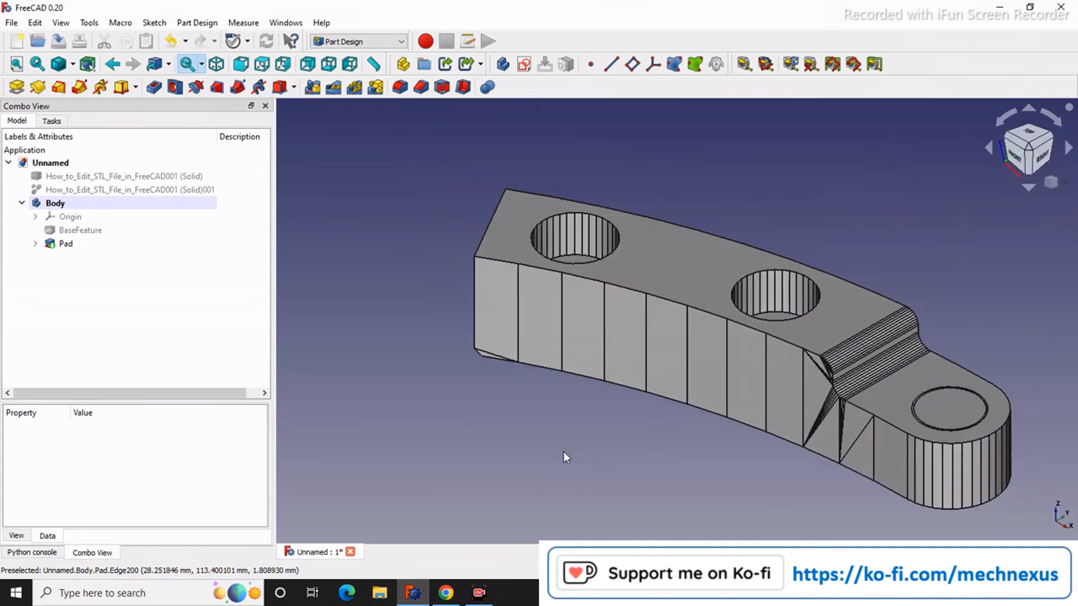